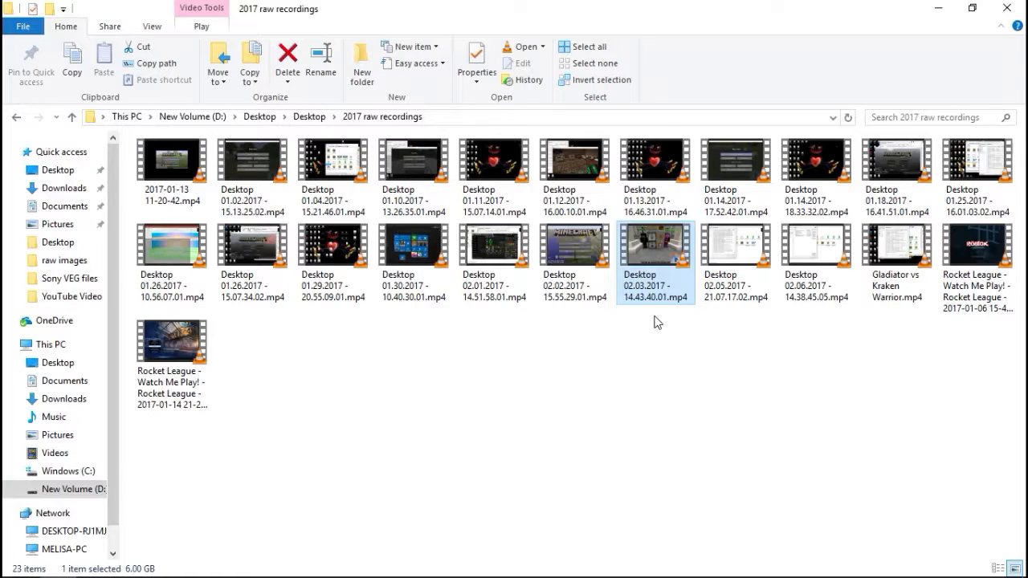
- Switch to VLC media player and open the Convert / Save media selection
{"action": "mouse_move", "coordinate": [59, 570]}
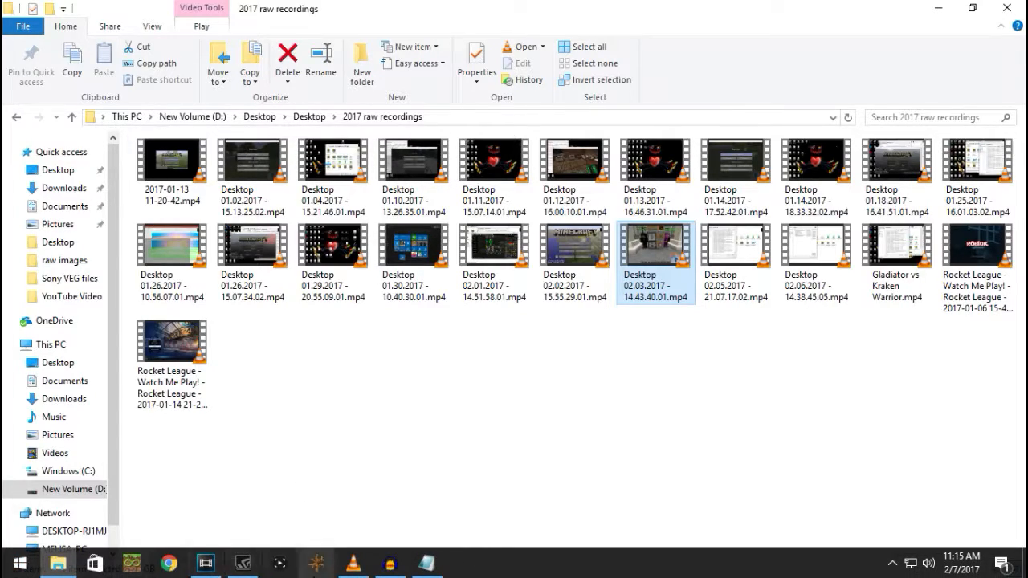
{"action": "left_click", "coordinate": [352, 565]}
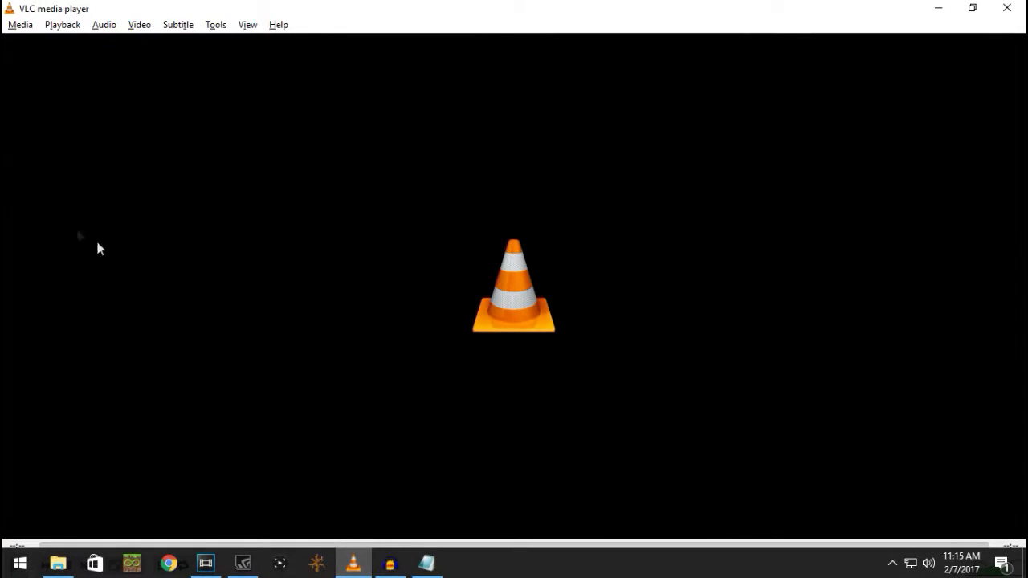
{"action": "left_click", "coordinate": [19, 27]}
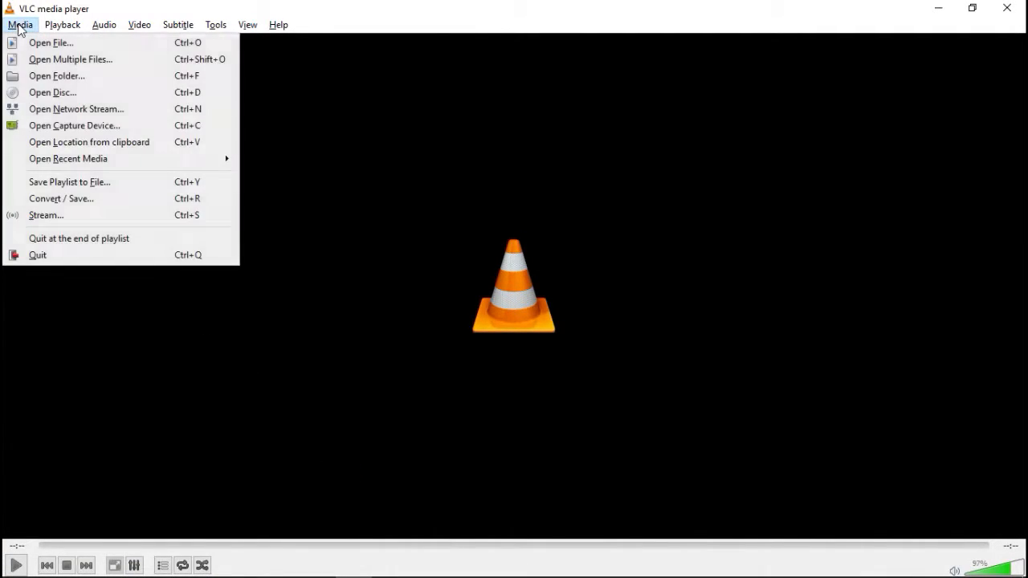
{"action": "left_click", "coordinate": [58, 200]}
- Add Desktop 02.03.2017 - 14.43.40.01.mp4 from the 2017 raw recordings folder as the file to convert
{"action": "left_click", "coordinate": [656, 228]}
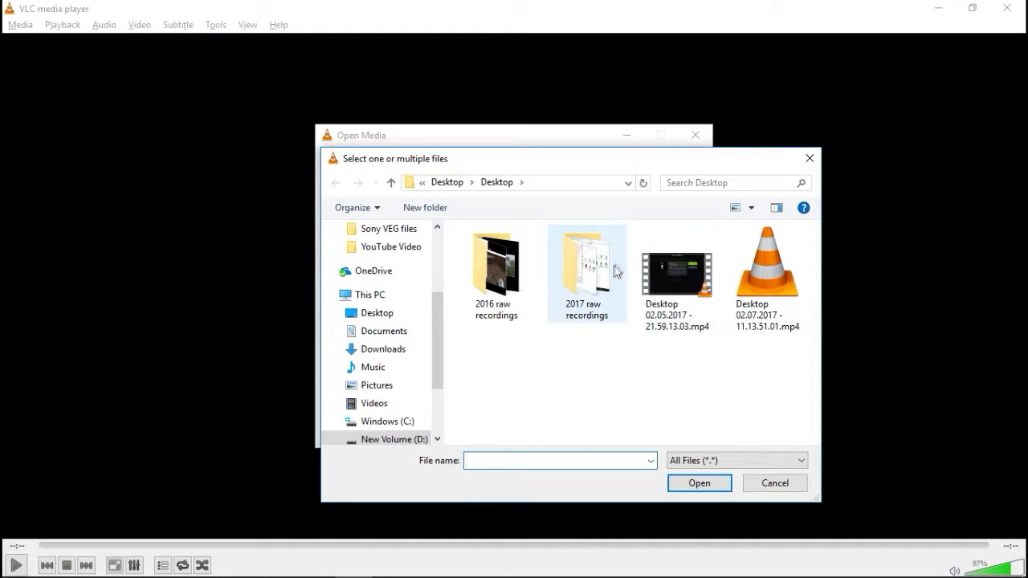
{"action": "left_click", "coordinate": [572, 267]}
{"action": "double_click", "coordinate": [571, 261]}
{"action": "scroll", "coordinate": [678, 344], "scroll_direction": "down", "scroll_amount": 5}
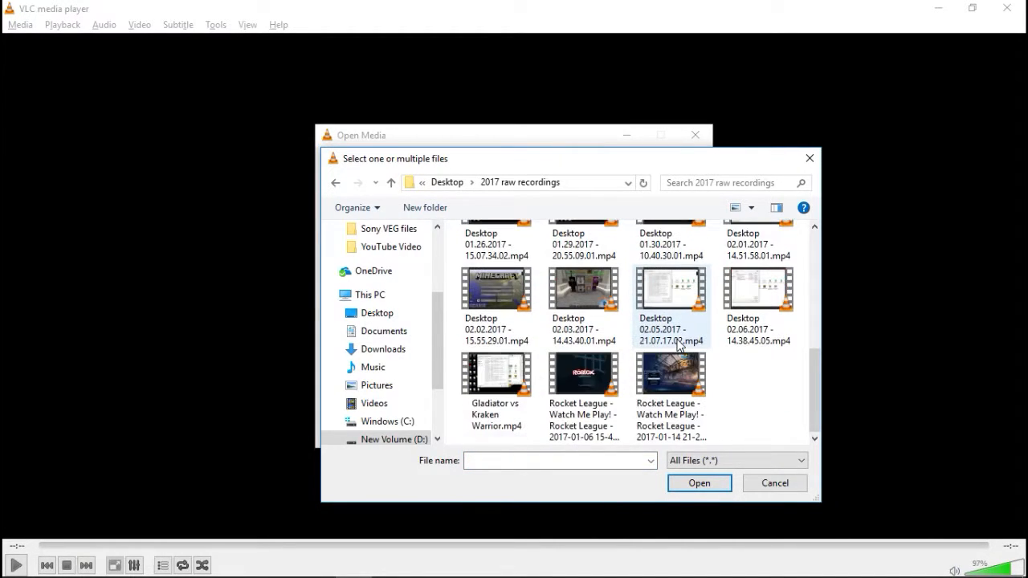
{"action": "left_click", "coordinate": [583, 296]}
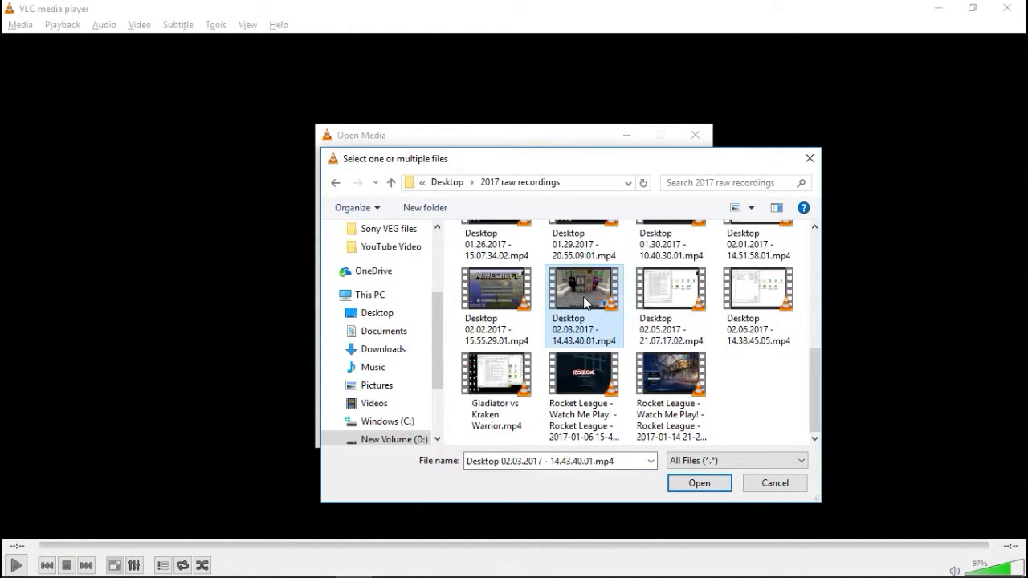
{"action": "left_click", "coordinate": [700, 484]}
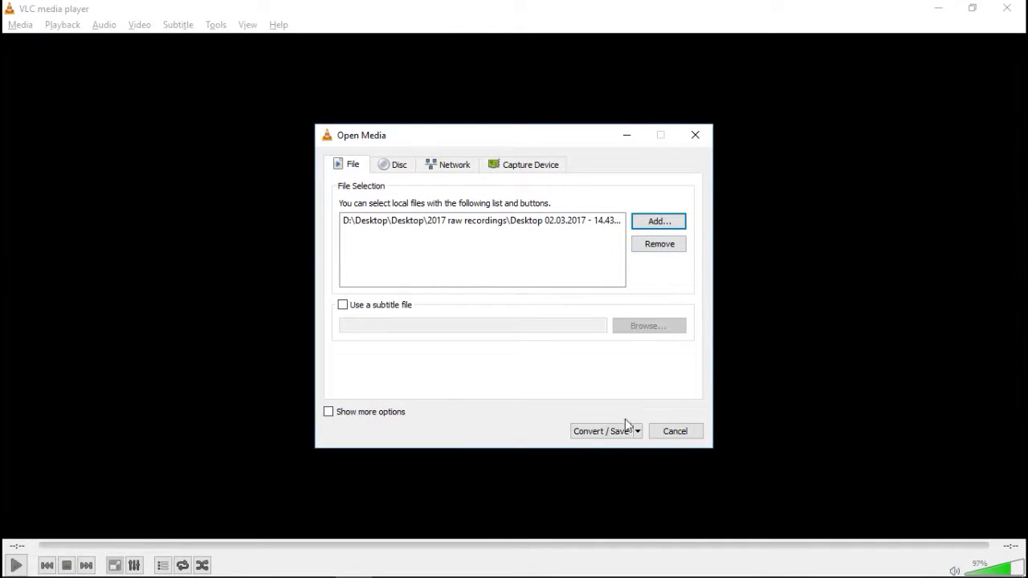
- Proceed to the conversion settings and choose the Audio - MP3 profile
{"action": "left_click", "coordinate": [600, 430]}
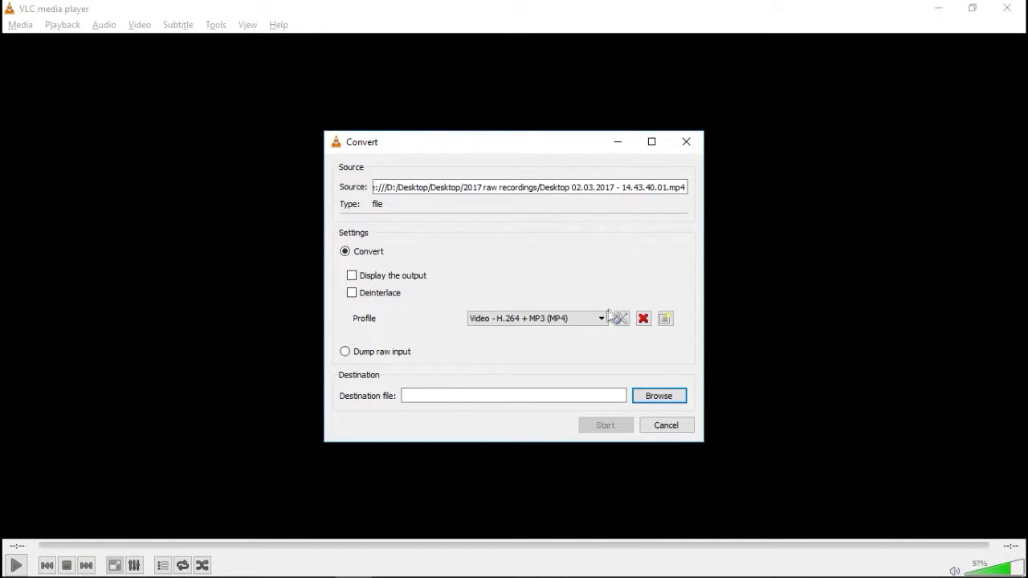
{"action": "left_click", "coordinate": [602, 320]}
{"action": "scroll", "coordinate": [562, 361], "scroll_direction": "down", "scroll_amount": 2}
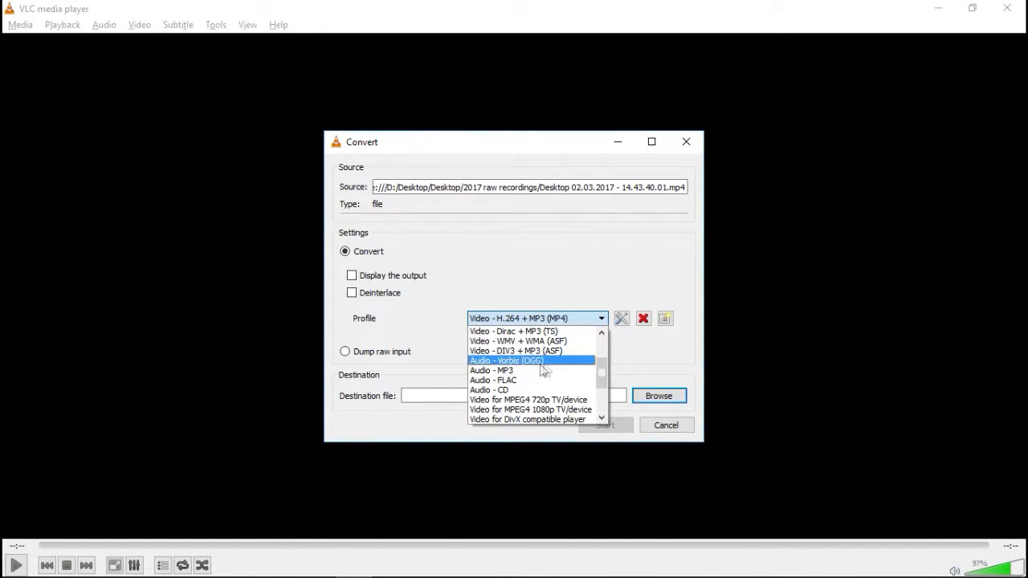
{"action": "left_click", "coordinate": [500, 371]}
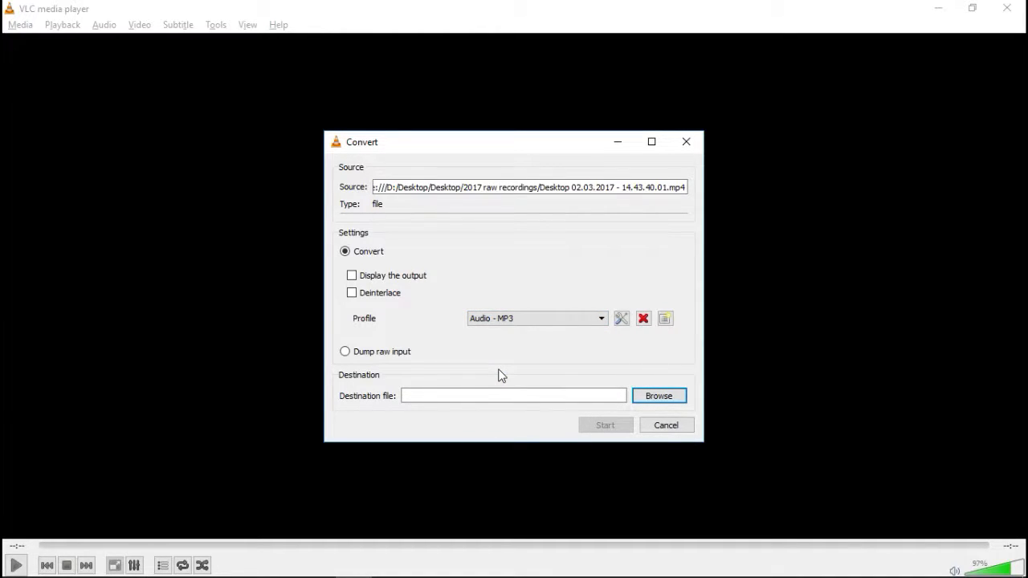
- Set the destination file to gladiator, saved as MP3 in the 2017 raw recordings folder
{"action": "left_click", "coordinate": [666, 397]}
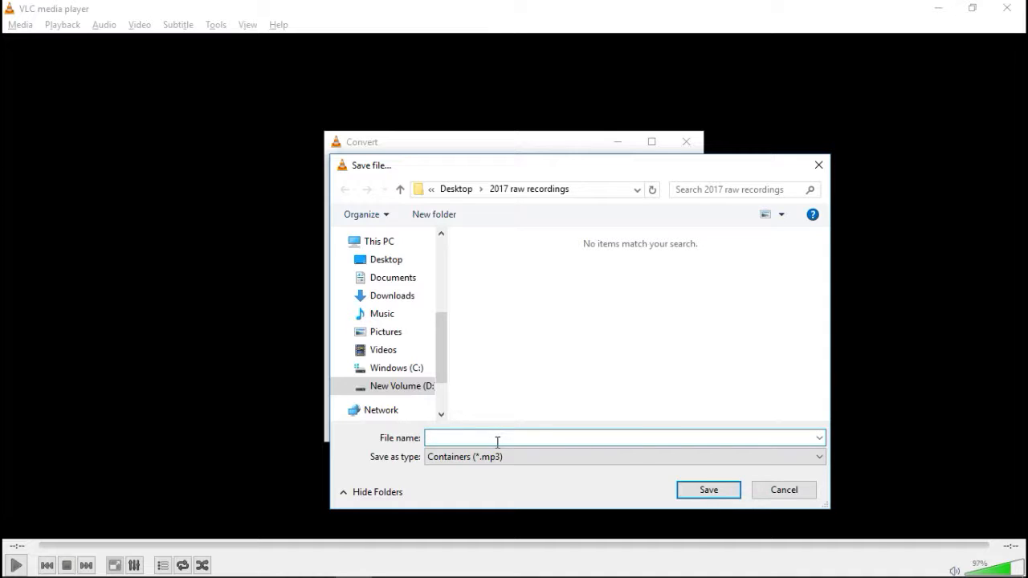
{"action": "type", "text": "r"}
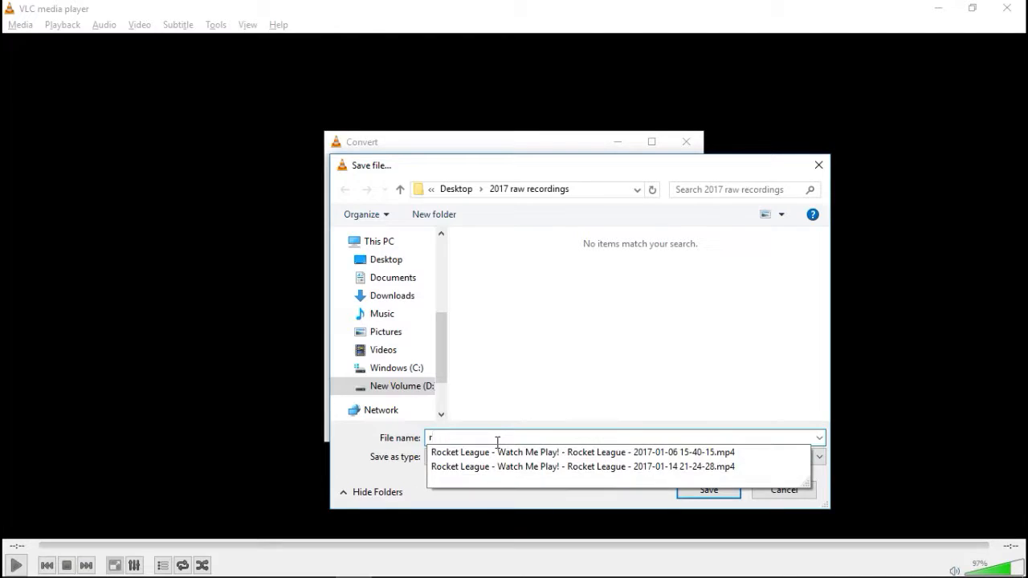
{"action": "key", "text": "BackSpace"}
{"action": "type", "text": "gal"}
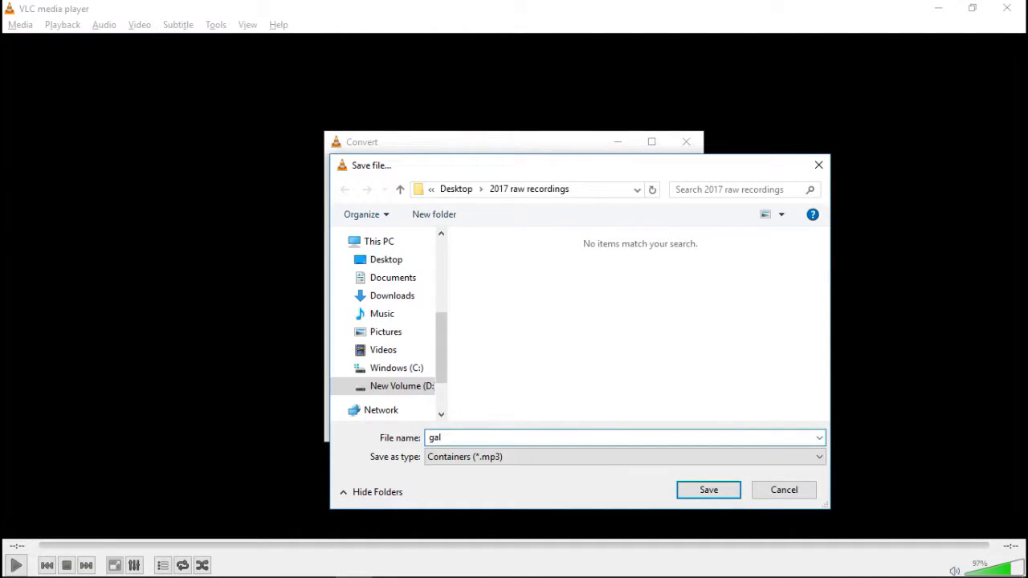
{"action": "key", "text": "BackSpace"}
{"action": "key", "text": "BackSpace"}
{"action": "type", "text": "ladiator"}
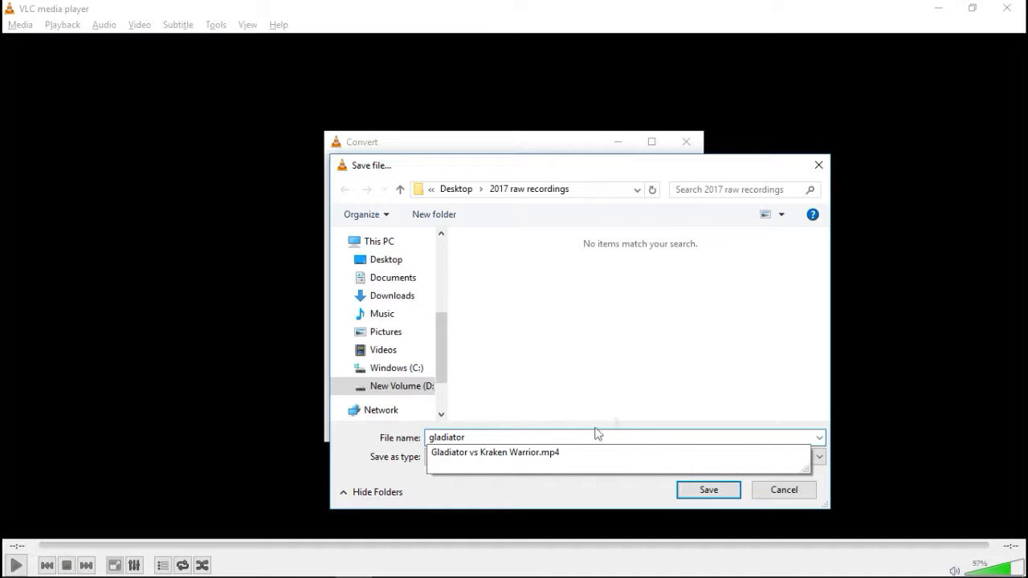
{"action": "left_click", "coordinate": [710, 490]}
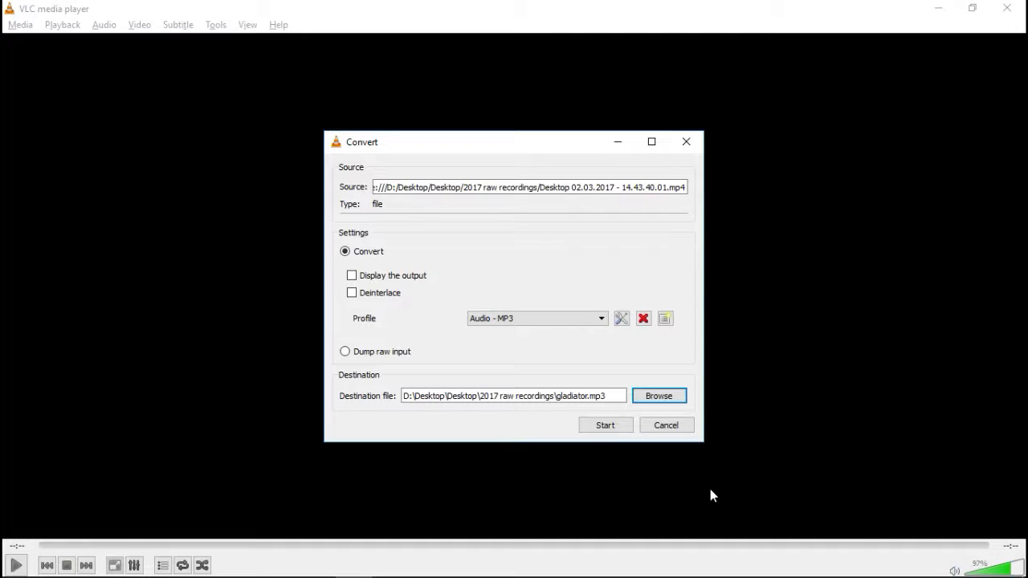
- Start the MP3 conversion and close VLC media player once it has finished
{"action": "left_click", "coordinate": [600, 432]}
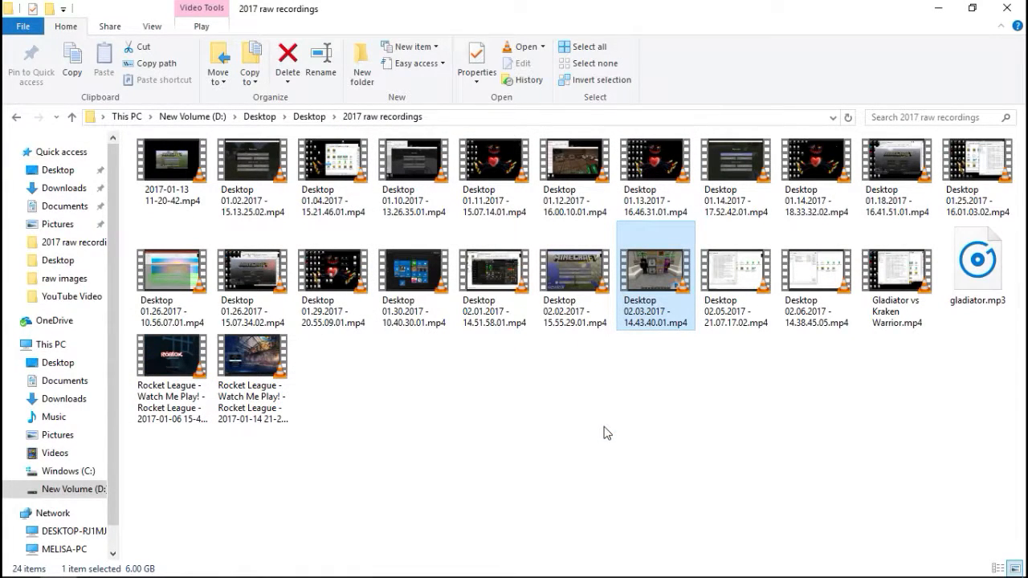
{"action": "left_click", "coordinate": [355, 565]}
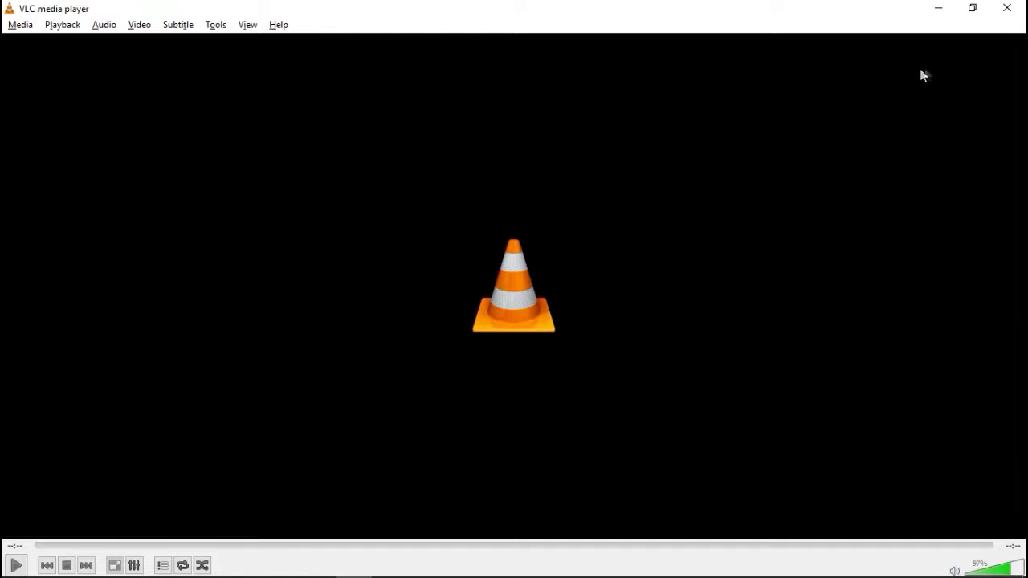
{"action": "left_click", "coordinate": [1008, 9]}
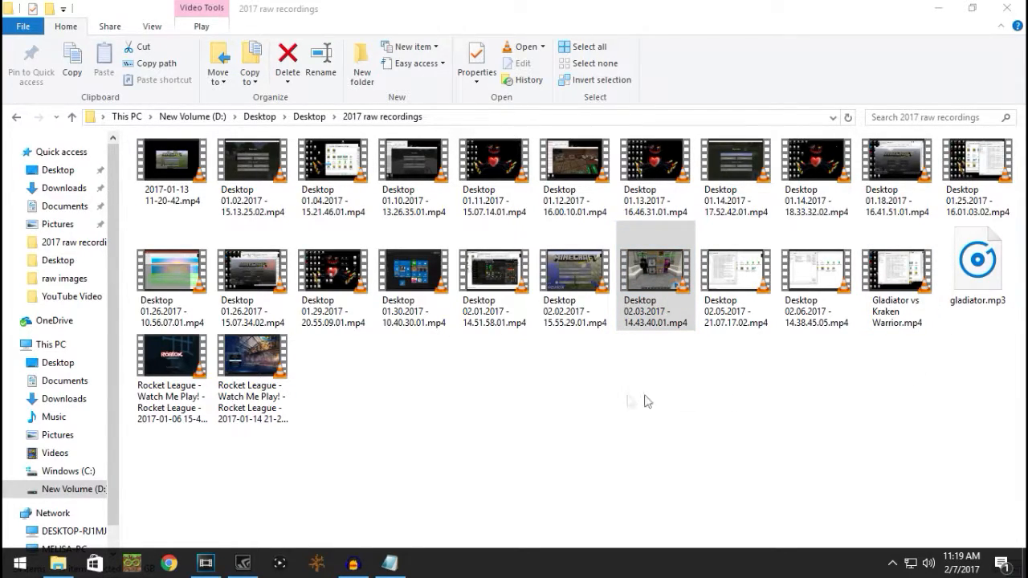
- Switch to Audacity and open gladiator.mp3 from the 2017 raw recordings folder on New Volume (D:)
{"action": "left_click", "coordinate": [353, 564]}
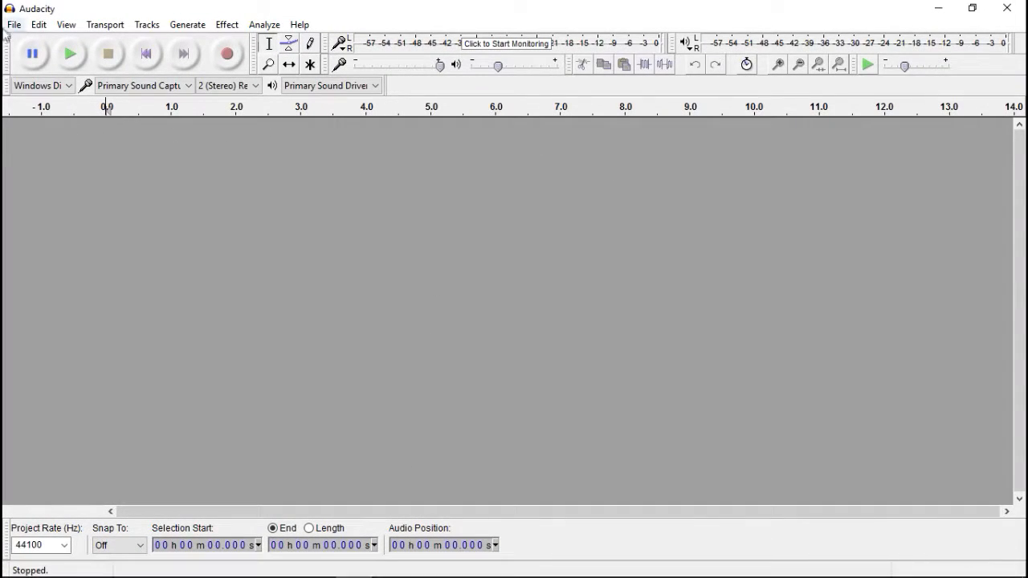
{"action": "left_click", "coordinate": [14, 24]}
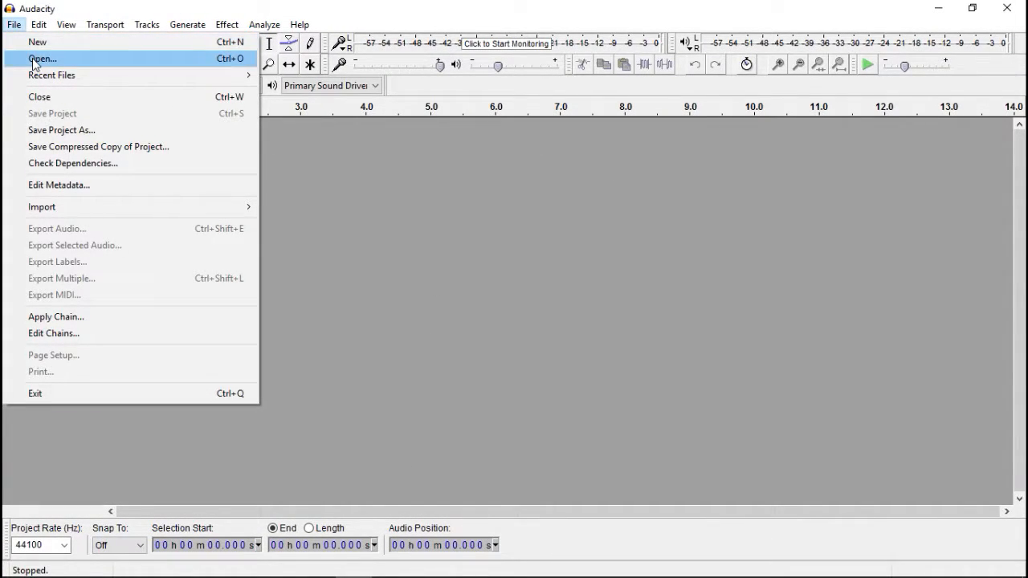
{"action": "left_click", "coordinate": [37, 59]}
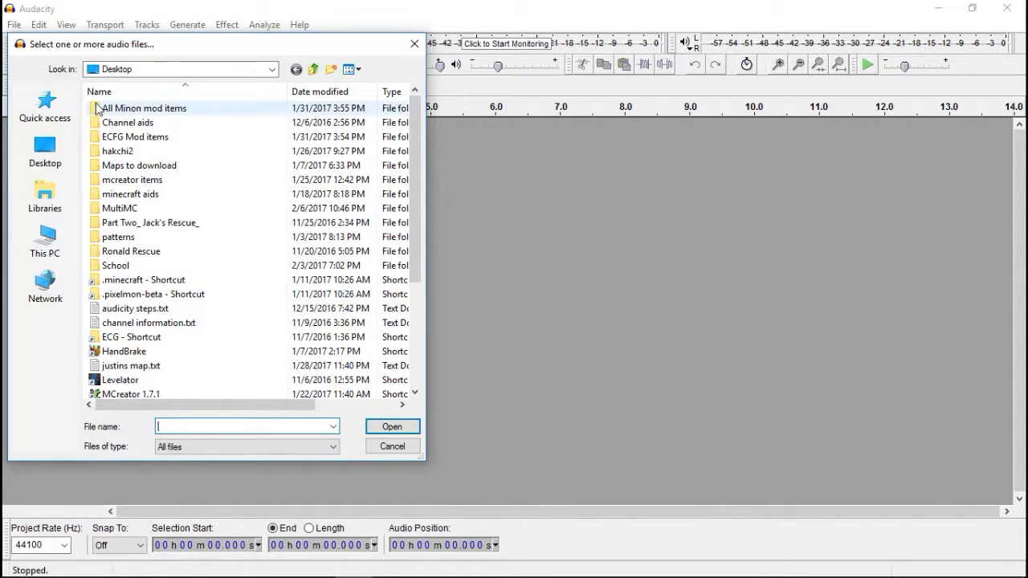
{"action": "left_click", "coordinate": [66, 246]}
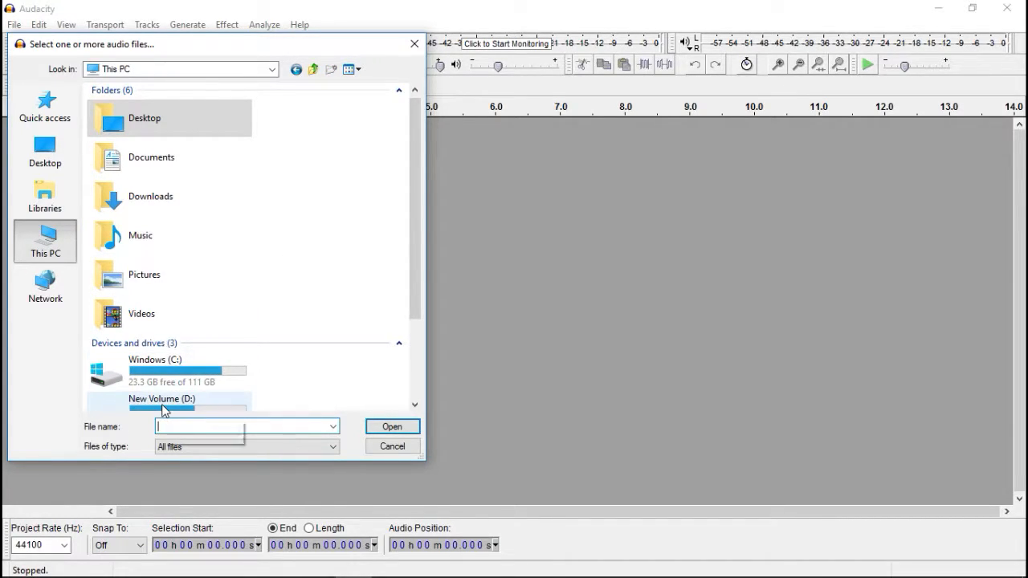
{"action": "double_click", "coordinate": [165, 402]}
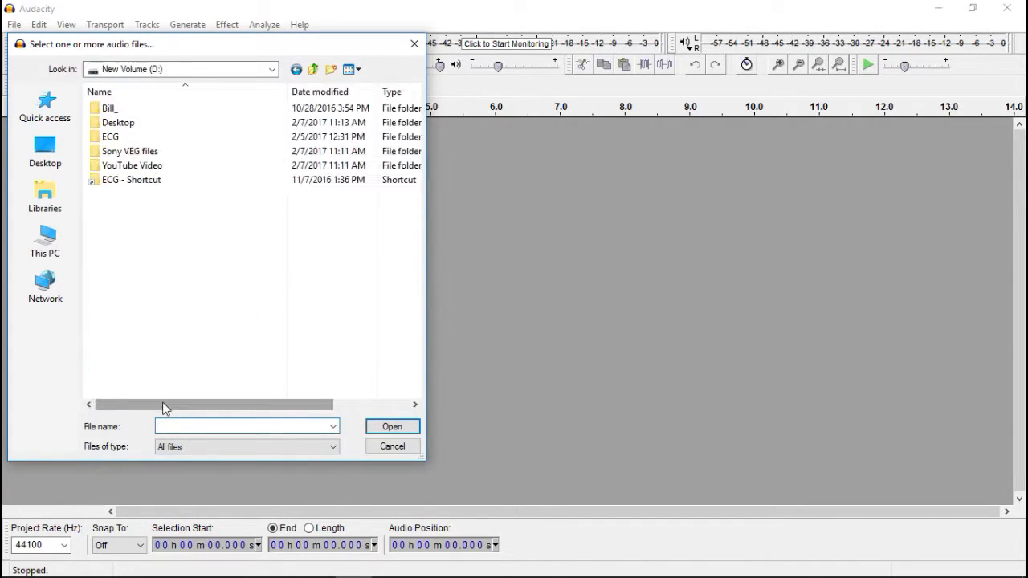
{"action": "double_click", "coordinate": [112, 122]}
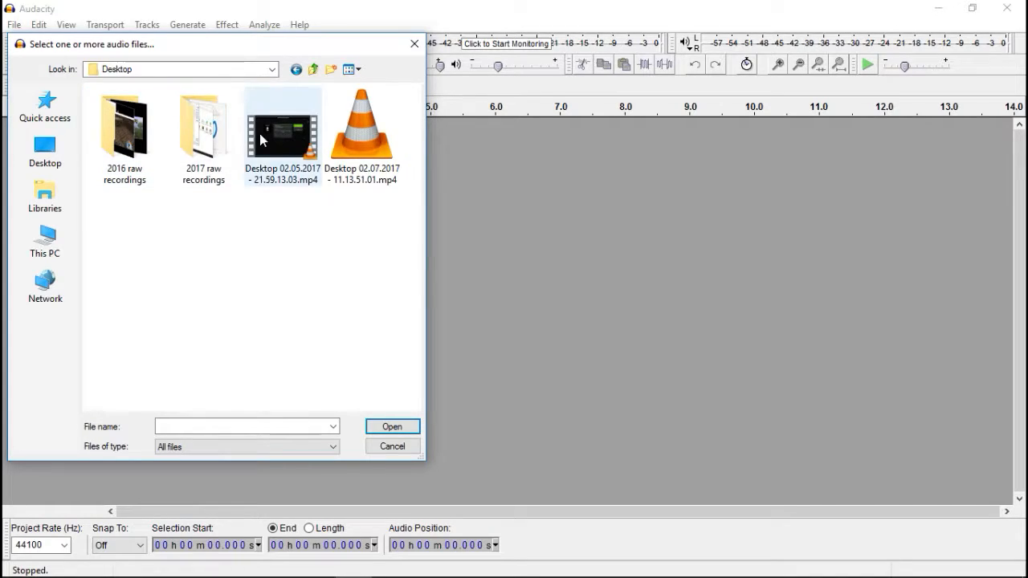
{"action": "double_click", "coordinate": [192, 128]}
{"action": "scroll", "coordinate": [382, 256], "scroll_direction": "down", "scroll_amount": 2}
{"action": "scroll", "coordinate": [382, 256], "scroll_direction": "down", "scroll_amount": 3}
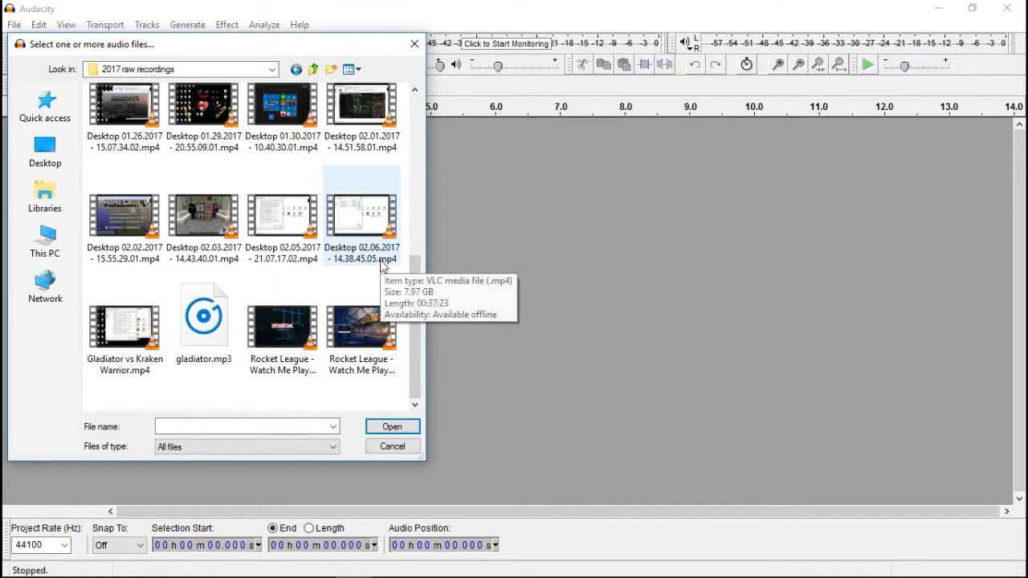
{"action": "left_click", "coordinate": [203, 321]}
{"action": "left_click", "coordinate": [393, 426]}
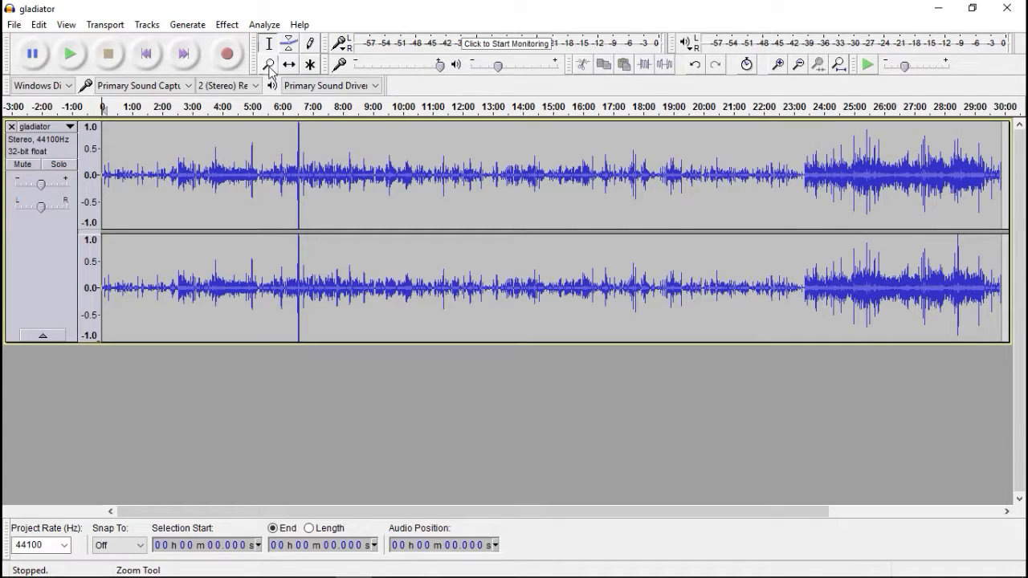
- Examine the waveform around the seven-minute mark at close range with the Zoom Tool
{"action": "left_click", "coordinate": [269, 65]}
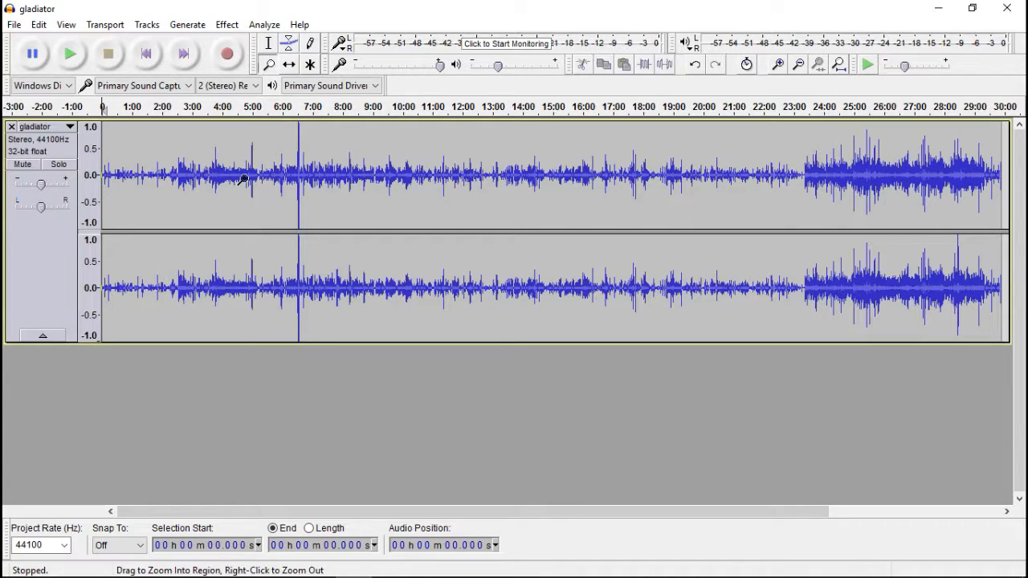
{"action": "right_click", "coordinate": [204, 185]}
{"action": "left_click", "coordinate": [204, 183]}
{"action": "left_click", "coordinate": [204, 183]}
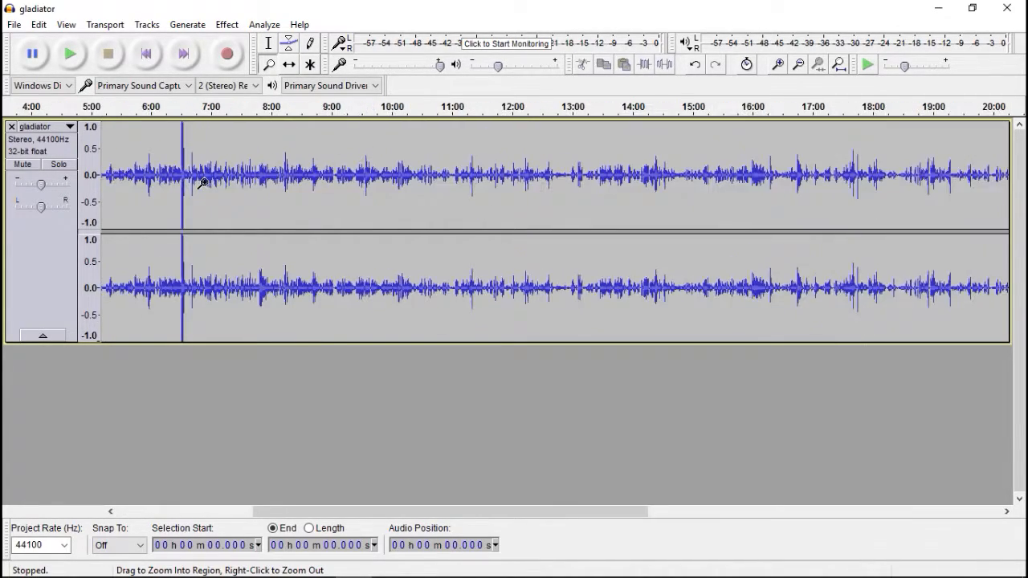
{"action": "left_click", "coordinate": [204, 183]}
{"action": "left_click", "coordinate": [204, 184]}
{"action": "left_click", "coordinate": [204, 183]}
{"action": "left_click", "coordinate": [204, 183]}
{"action": "left_click", "coordinate": [204, 183]}
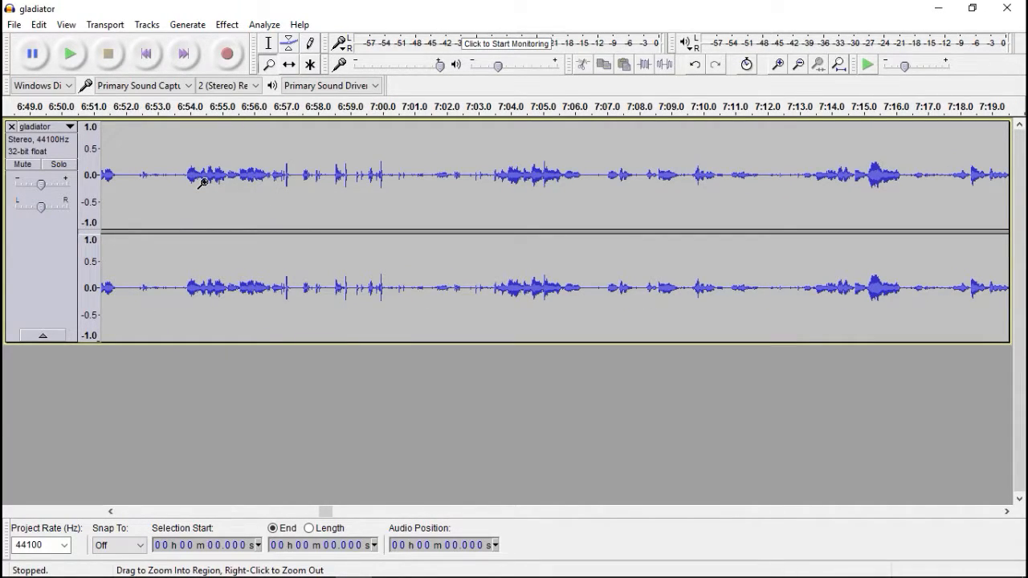
{"action": "right_click", "coordinate": [247, 181]}
{"action": "right_click", "coordinate": [248, 181]}
{"action": "right_click", "coordinate": [247, 181]}
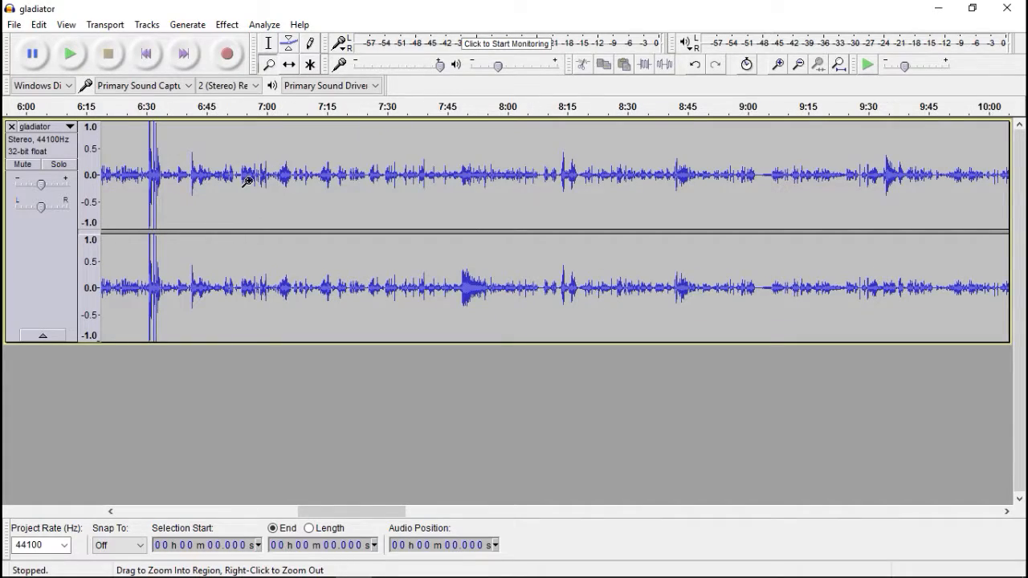
{"action": "left_click", "coordinate": [248, 181]}
{"action": "left_click", "coordinate": [247, 181]}
- Place the cursor with the Selection Tool just before the loud spike, at about 6 min 30.65 s, and play the audio from there
{"action": "left_click", "coordinate": [268, 43]}
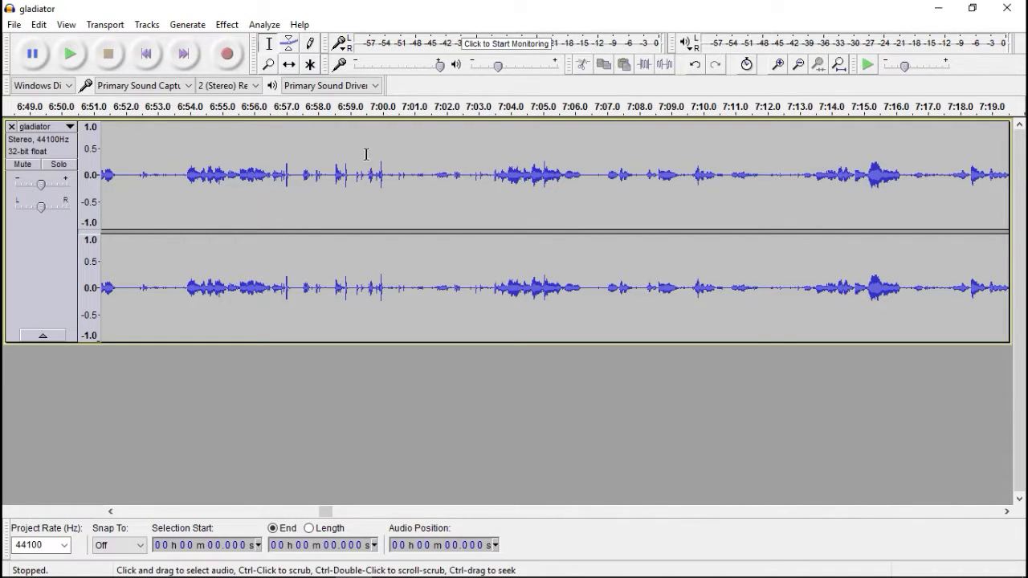
{"action": "mouse_move", "coordinate": [324, 515]}
{"action": "left_mouse_down"}
{"action": "mouse_move", "coordinate": [298, 514]}
{"action": "mouse_move", "coordinate": [308, 518]}
{"action": "left_mouse_up"}
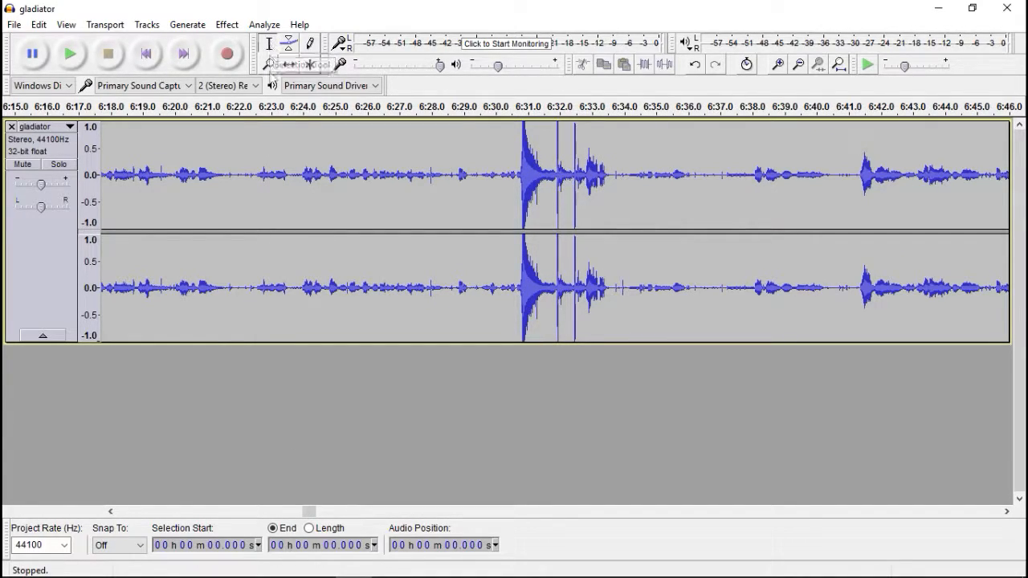
{"action": "left_click", "coordinate": [330, 175]}
{"action": "left_click_drag", "start_coordinate": [330, 174], "coordinate": [358, 186]}
{"action": "left_click", "coordinate": [396, 205]}
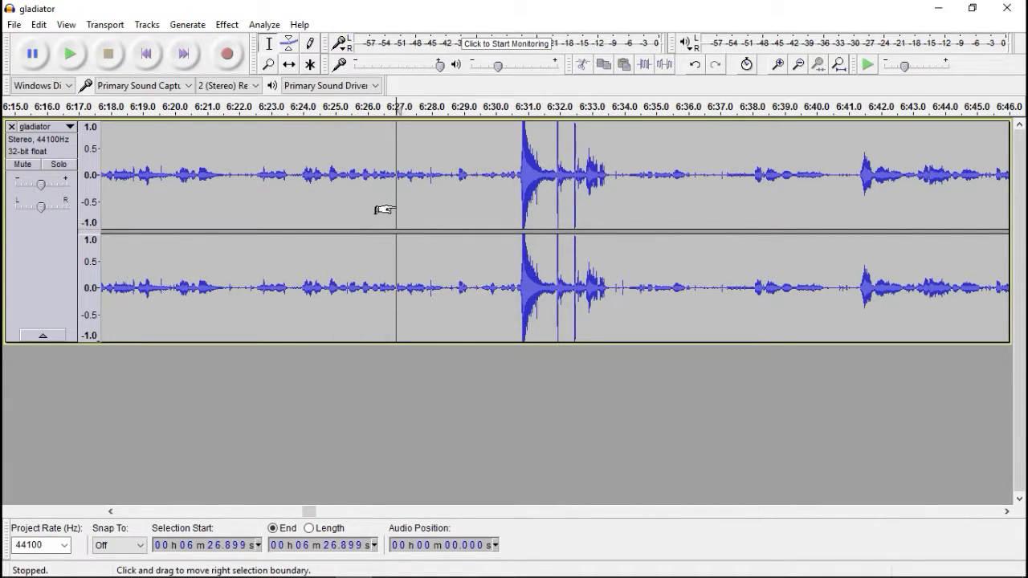
{"action": "left_click", "coordinate": [516, 174]}
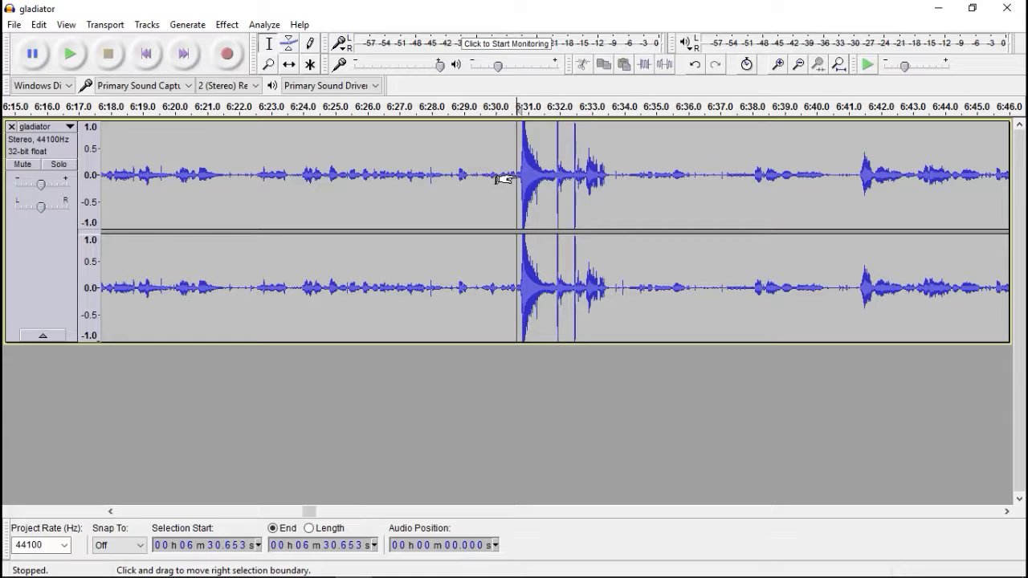
{"action": "left_click", "coordinate": [70, 54]}
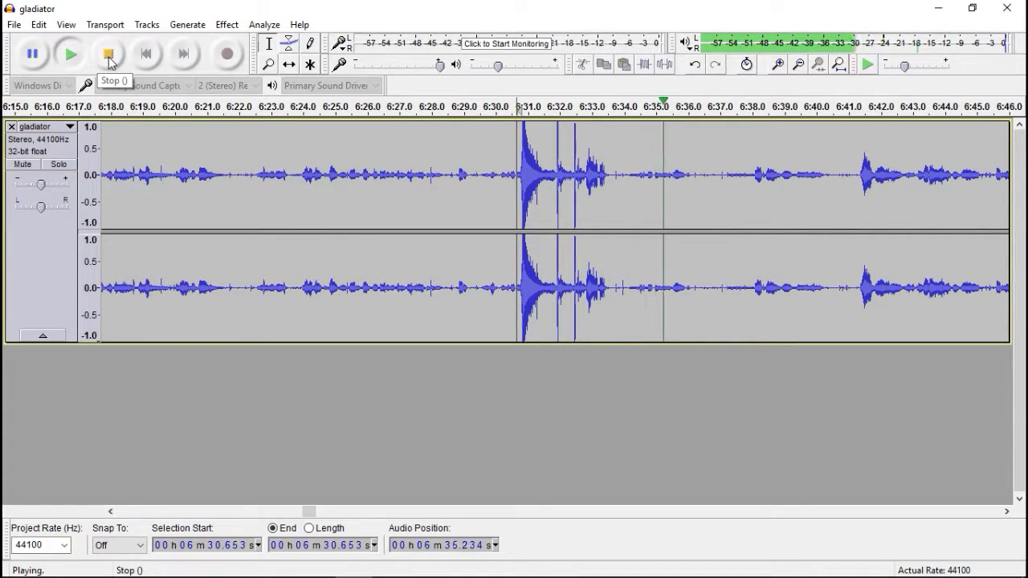
- Stop playback and capture a noise profile from the quiet stretch between about 47.54 s and 49.30 s
{"action": "left_click", "coordinate": [109, 57]}
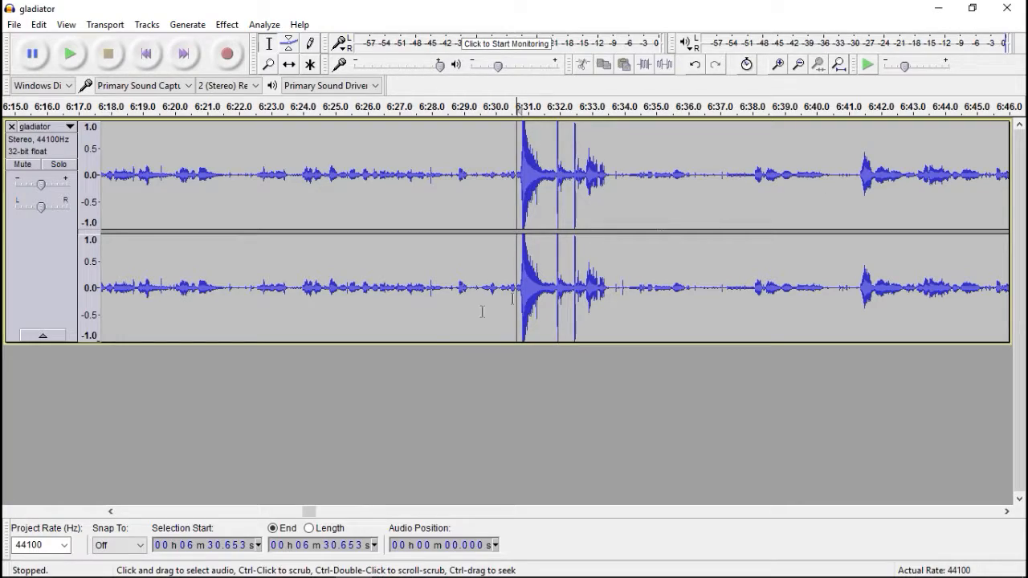
{"action": "left_click_drag", "start_coordinate": [310, 512], "coordinate": [191, 514]}
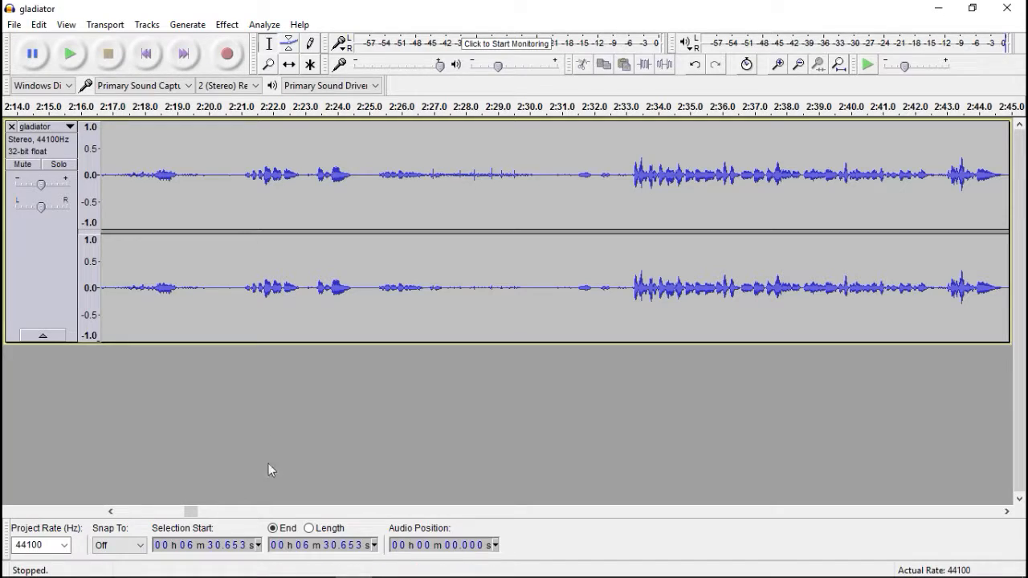
{"action": "left_click_drag", "start_coordinate": [191, 511], "coordinate": [143, 513]}
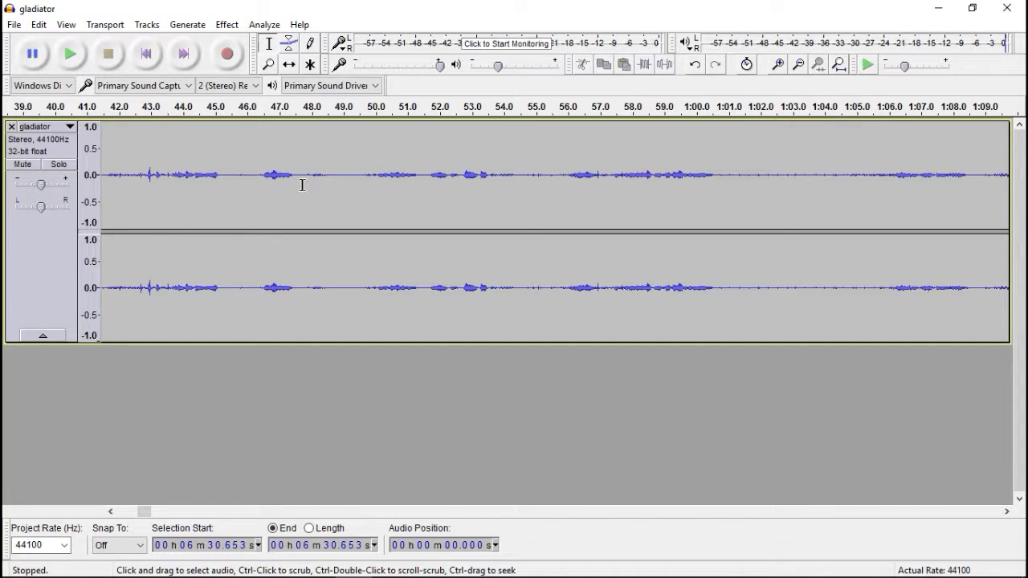
{"action": "left_click_drag", "start_coordinate": [296, 175], "coordinate": [351, 181]}
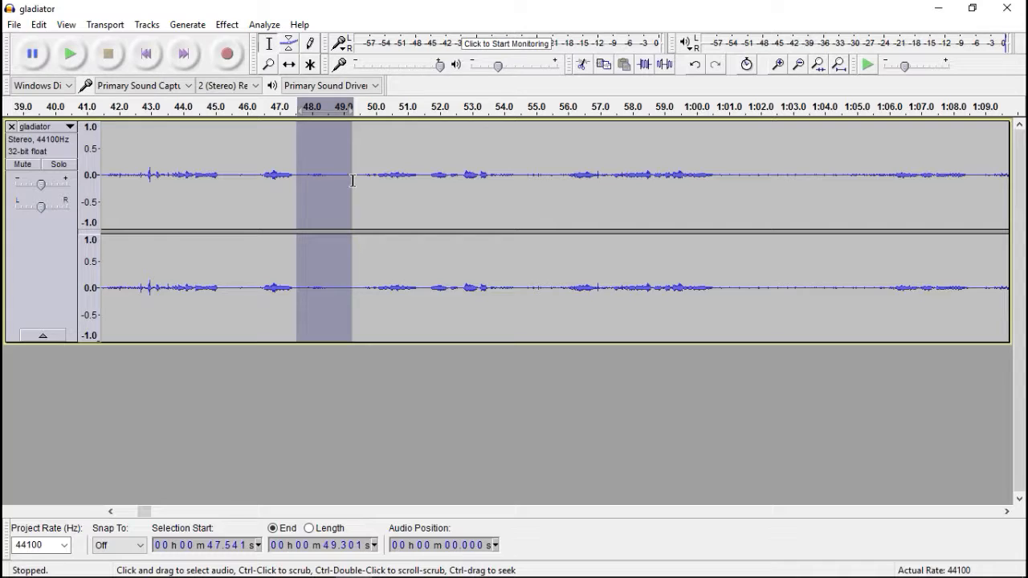
{"action": "left_click", "coordinate": [227, 24]}
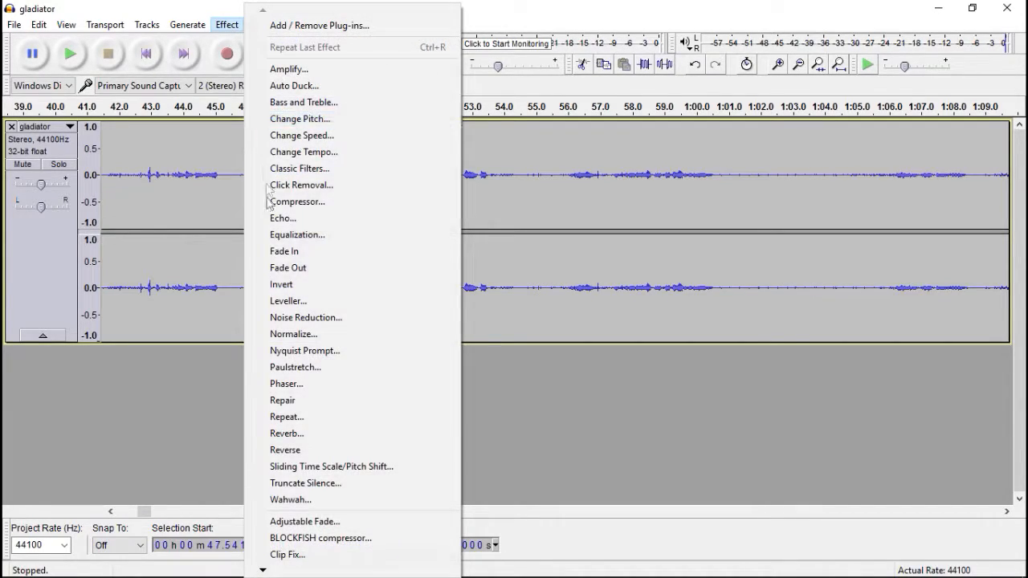
{"action": "left_click", "coordinate": [289, 318]}
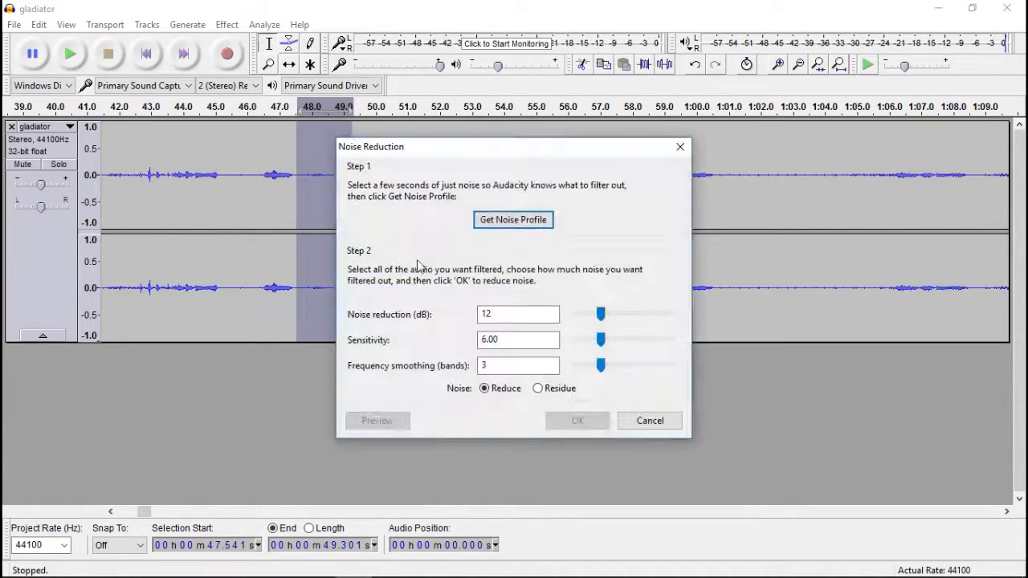
{"action": "left_click", "coordinate": [499, 219]}
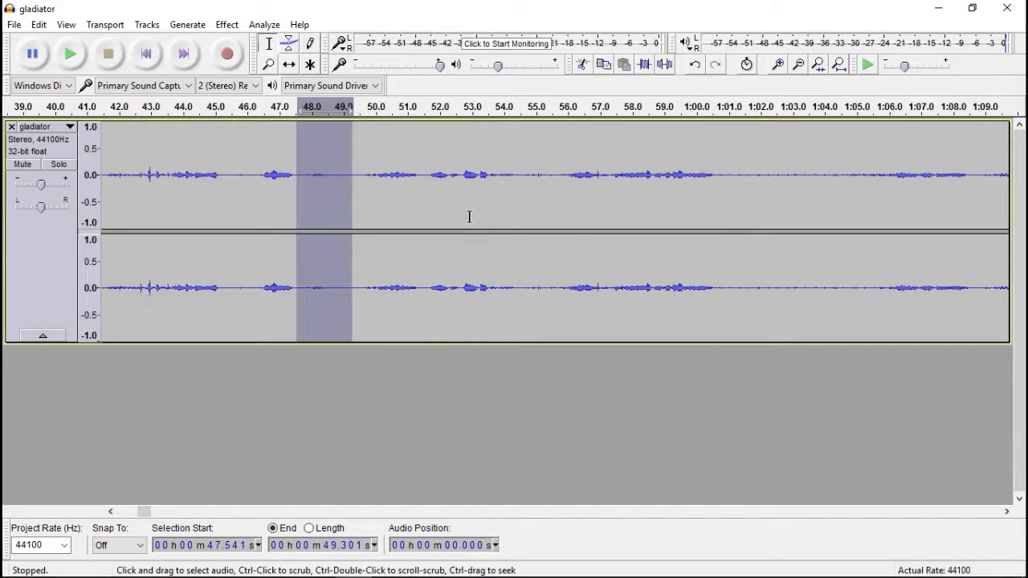
- Apply Noise Reduction to the entire track with 12 dB reduction, sensitivity 6.00 and 3 frequency smoothing bands
{"action": "key", "text": "ctrl+a"}
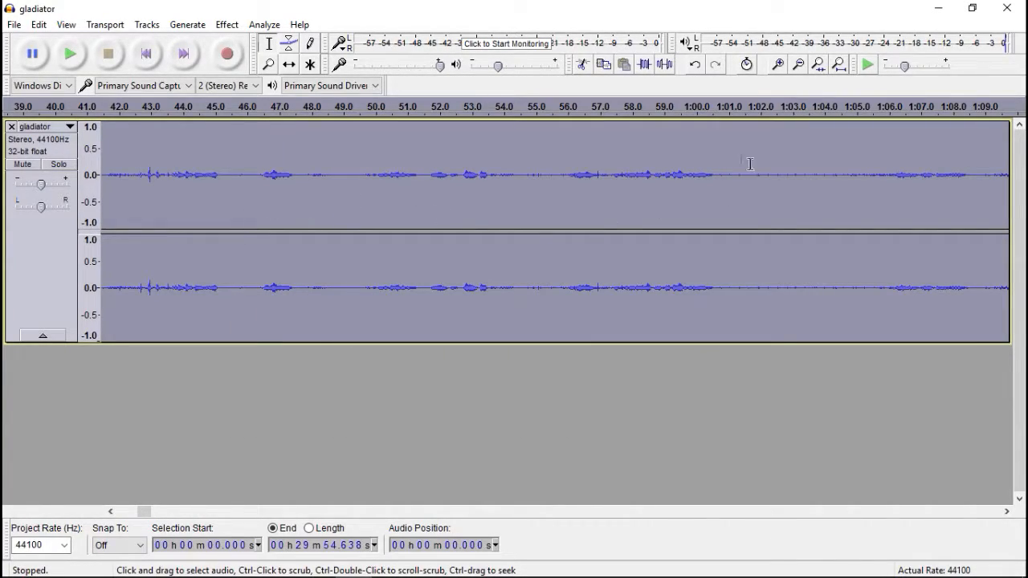
{"action": "left_click", "coordinate": [227, 24]}
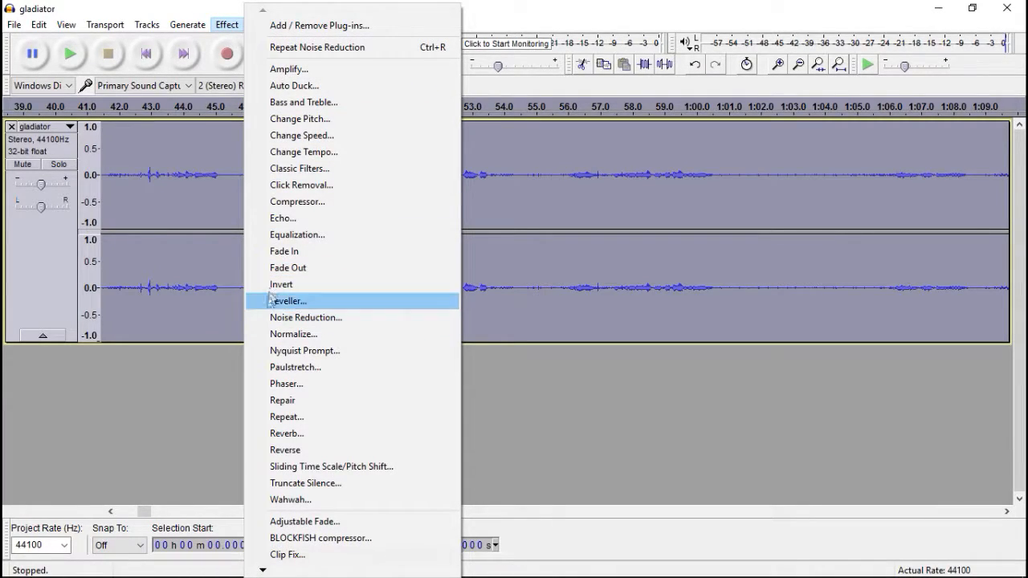
{"action": "left_click", "coordinate": [288, 321]}
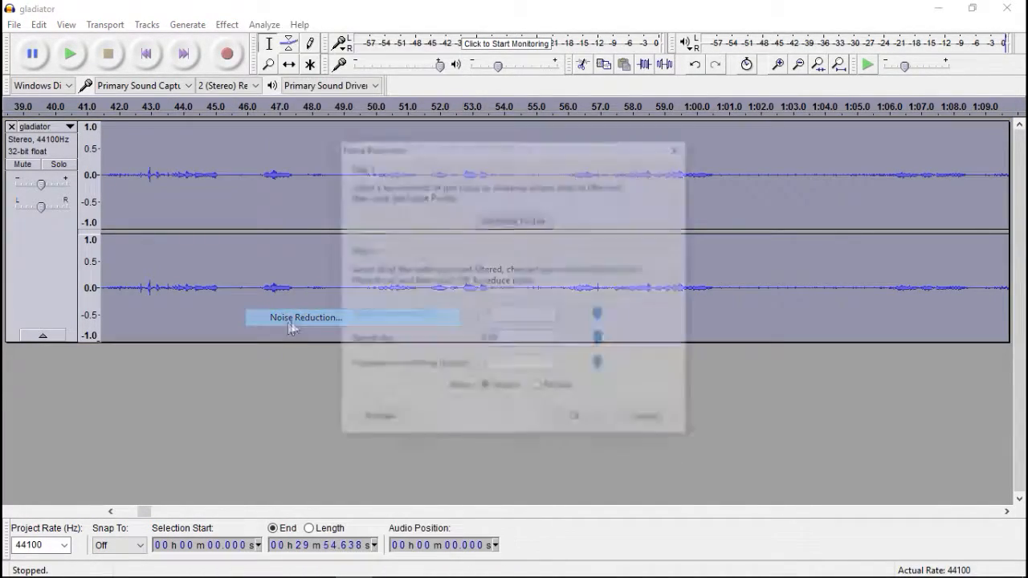
{"action": "left_click", "coordinate": [564, 422]}
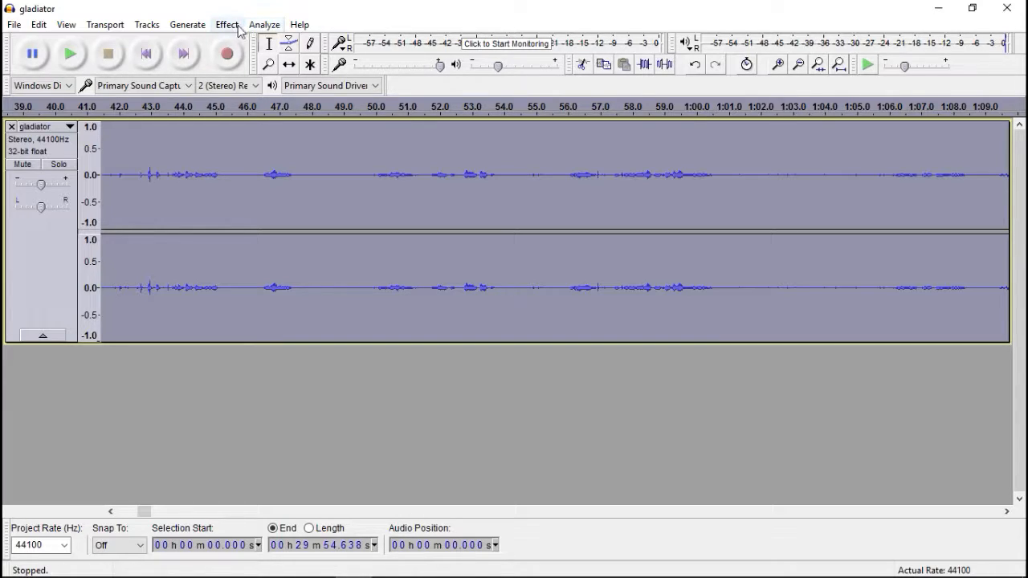
- Switch to Notepad to read the notes on the Compressor effect, and return to Audacity at the loud spike near 6:31
{"action": "mouse_move", "coordinate": [256, 573]}
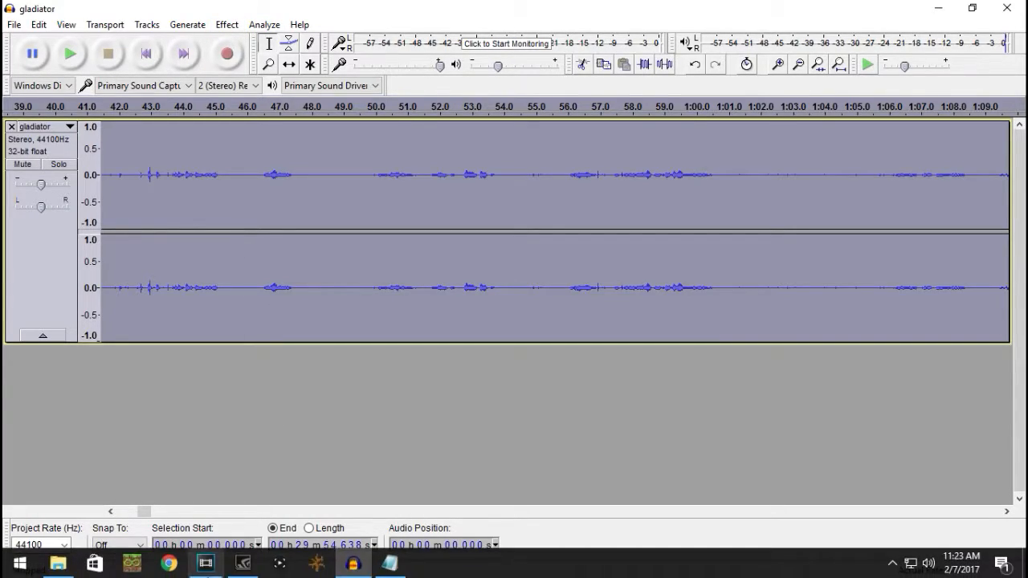
{"action": "left_click", "coordinate": [390, 564]}
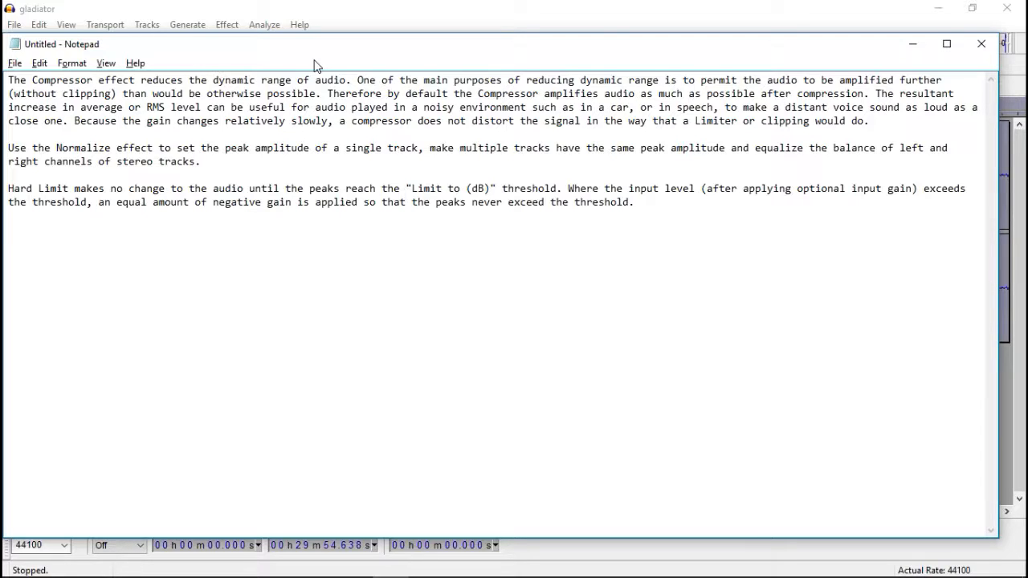
{"action": "left_click", "coordinate": [430, 27]}
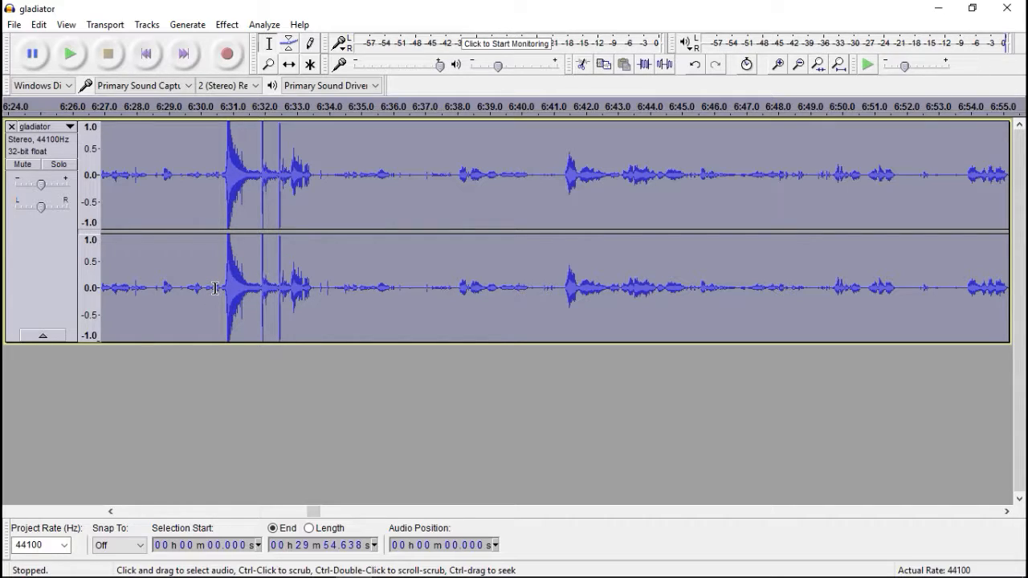
- Compress the whole track with threshold -12 dB, noise floor -40 dB, ratio 2:1, attack 0.20 secs, release 1.0 secs and make-up gain for 0 dB
{"action": "left_click", "coordinate": [228, 25]}
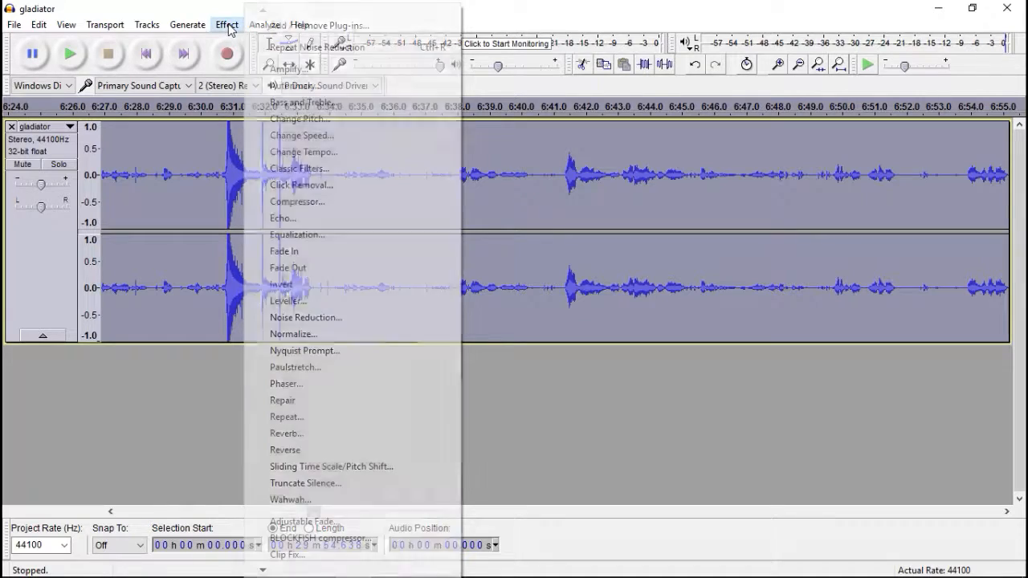
{"action": "left_click", "coordinate": [286, 200]}
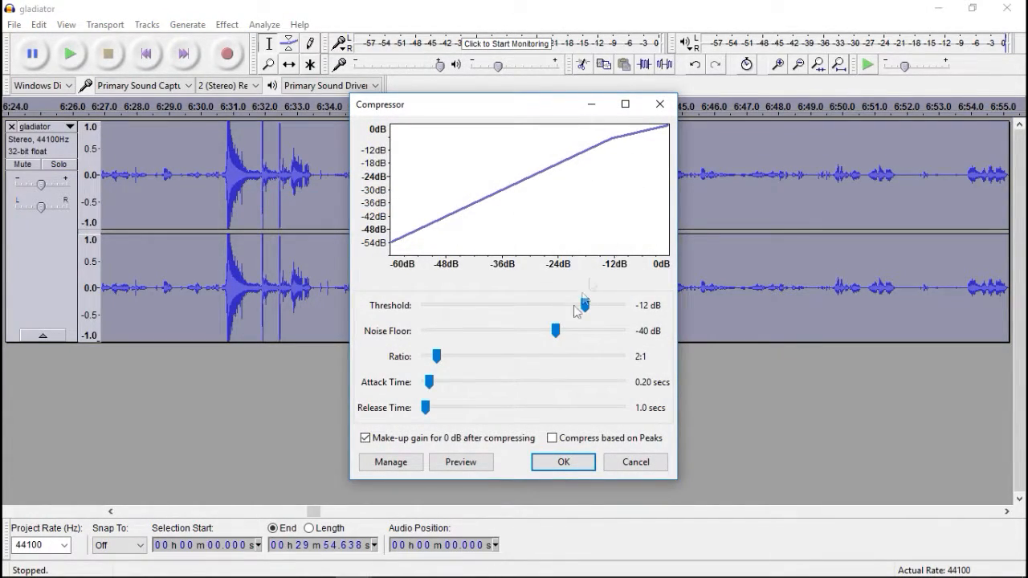
{"action": "left_click", "coordinate": [562, 463]}
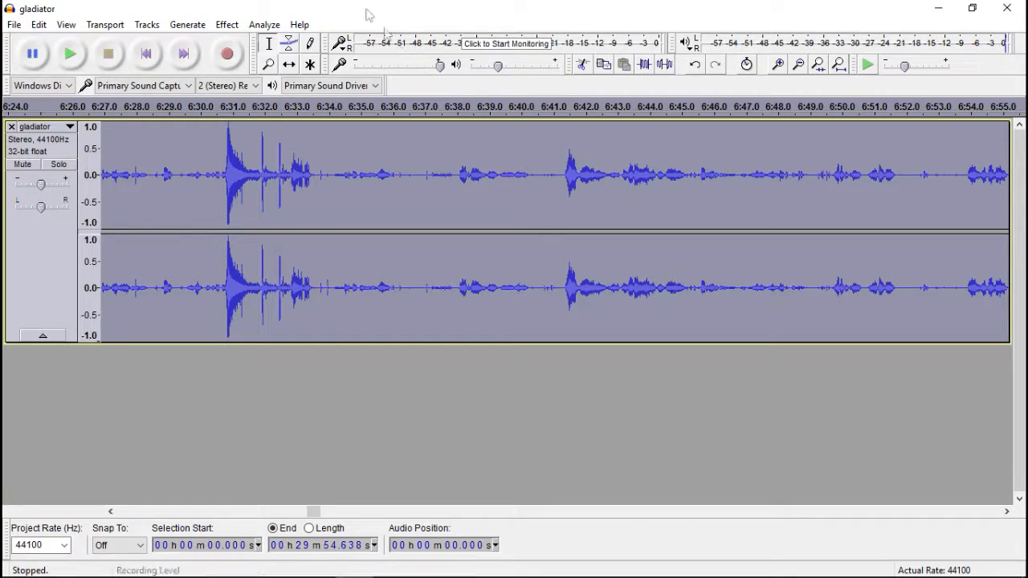
- Apply Equalization to the whole track with the Bass Boost curve and a filter length of 4001
{"action": "left_click", "coordinate": [227, 24]}
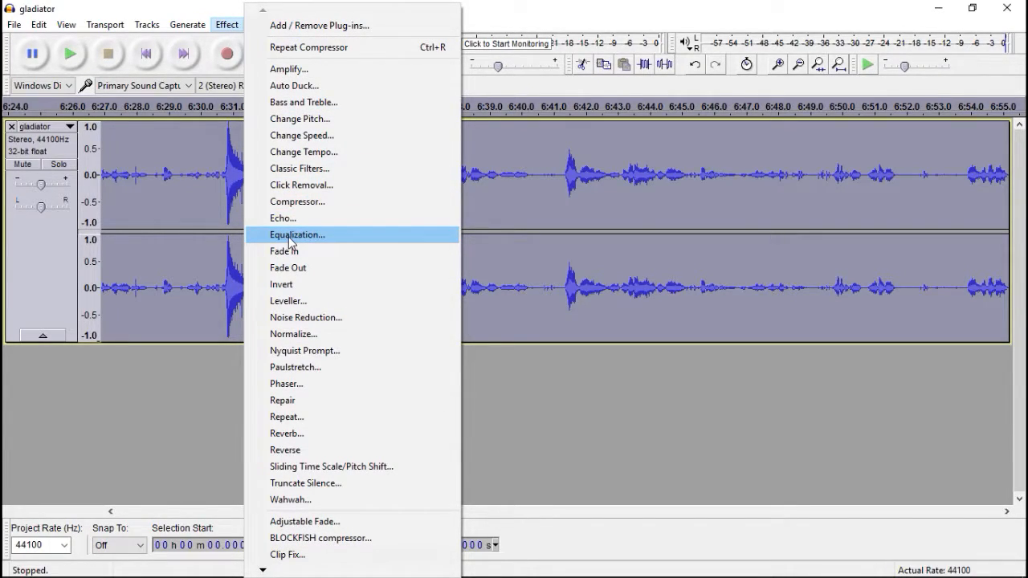
{"action": "left_click", "coordinate": [289, 242]}
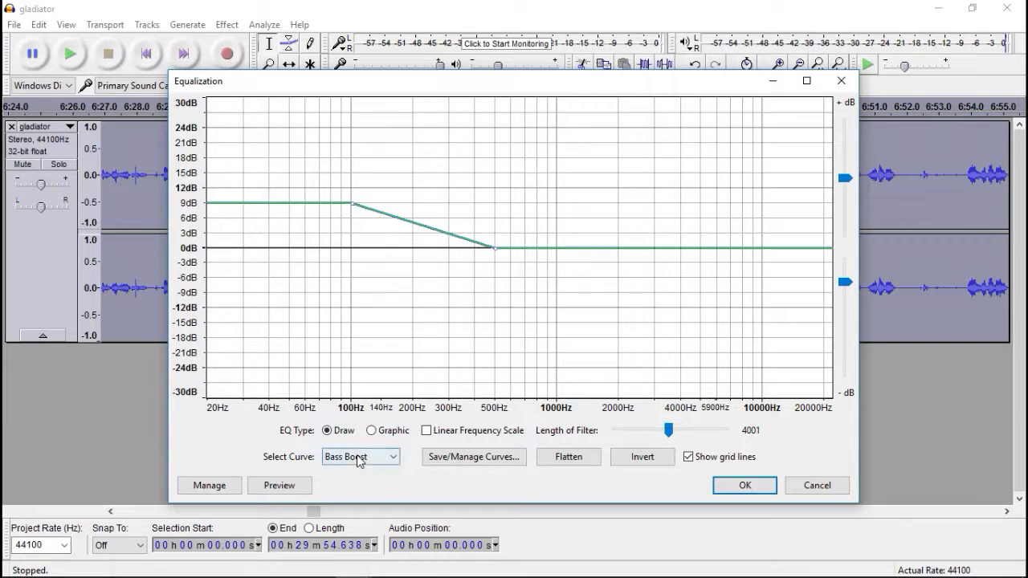
{"action": "left_click", "coordinate": [740, 487]}
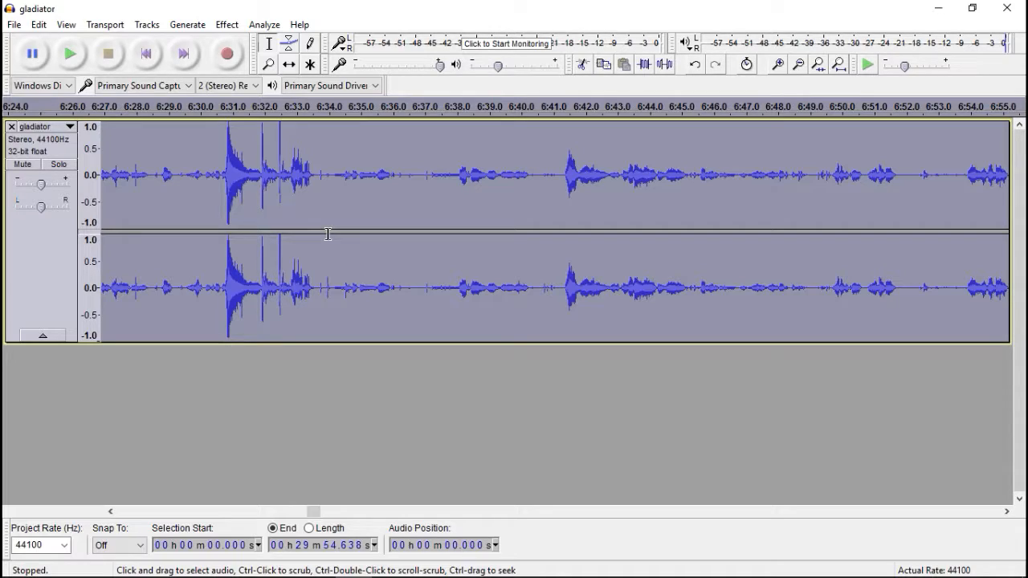
{"action": "left_click", "coordinate": [228, 25]}
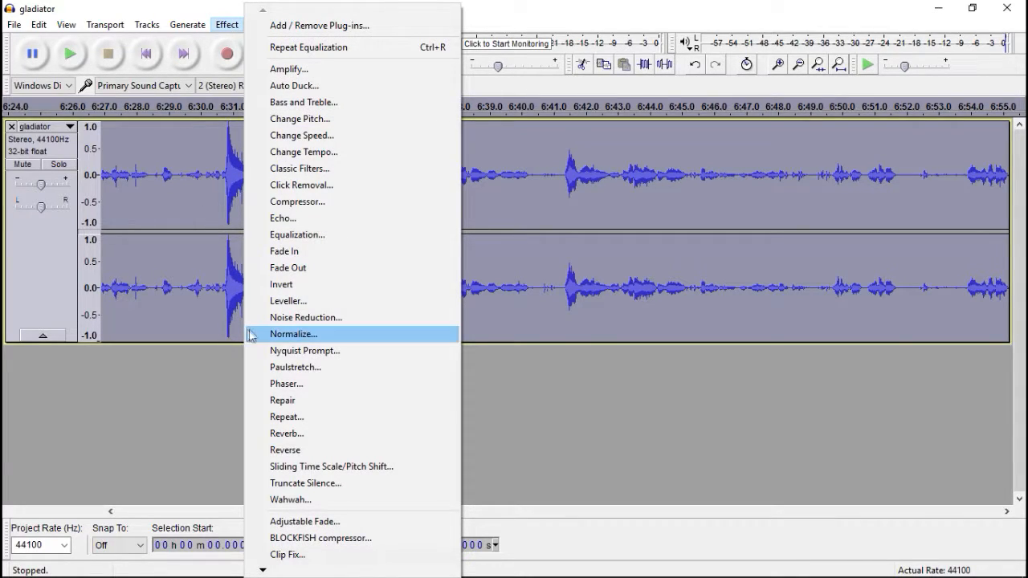
{"action": "left_click", "coordinate": [301, 235]}
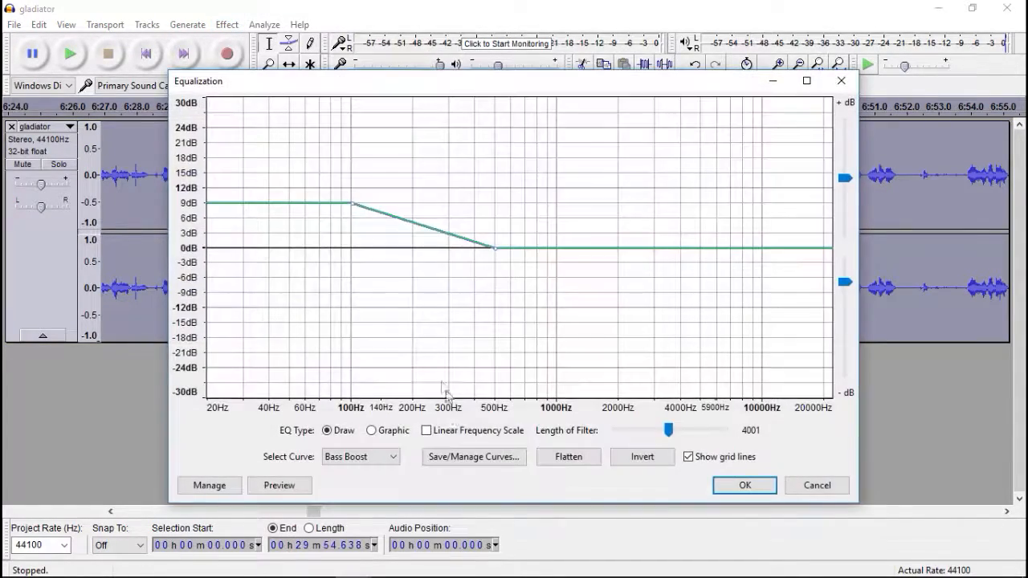
{"action": "left_click", "coordinate": [395, 457]}
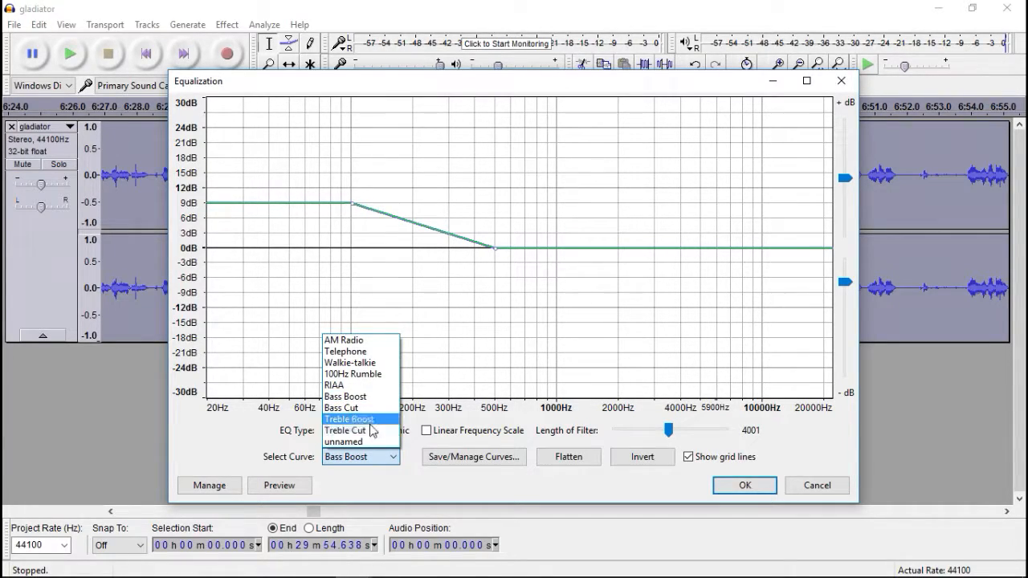
{"action": "left_click", "coordinate": [835, 490]}
{"action": "left_click", "coordinate": [815, 485]}
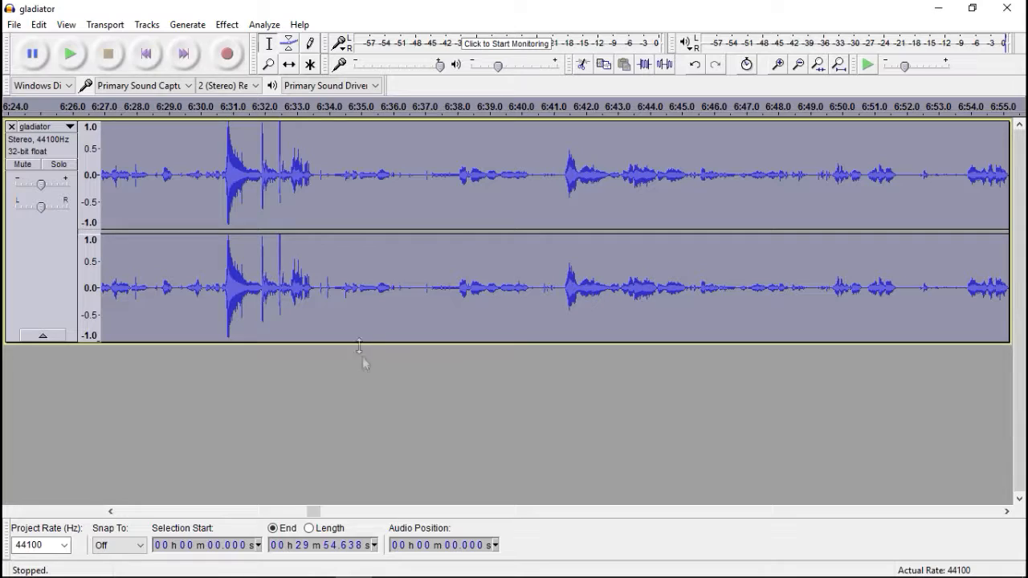
- Normalize the whole track with DC offset removal, and consult the Normalize notes in Notepad before returning to Audacity
{"action": "left_click", "coordinate": [227, 25]}
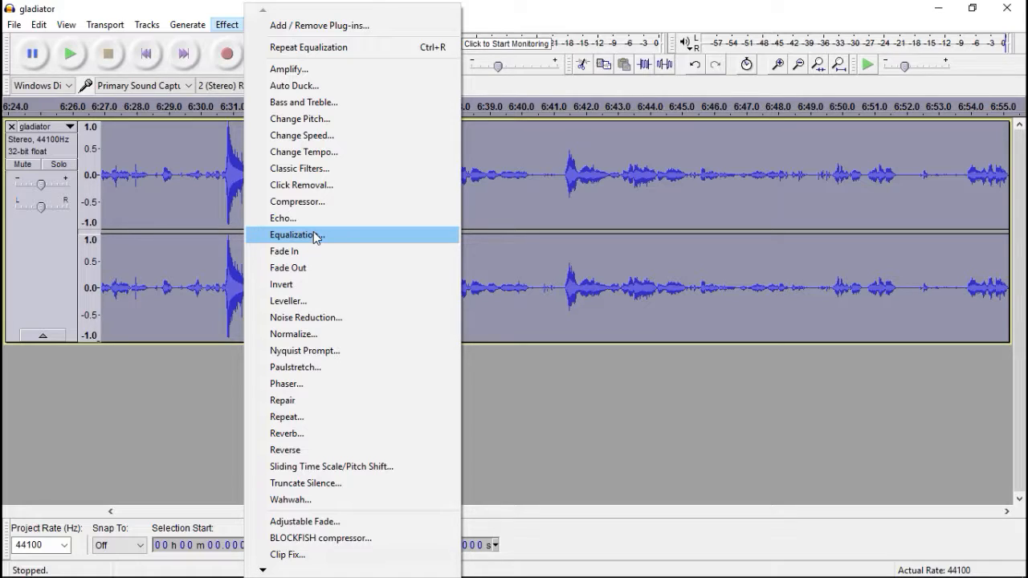
{"action": "left_click", "coordinate": [296, 337]}
{"action": "left_click", "coordinate": [565, 332]}
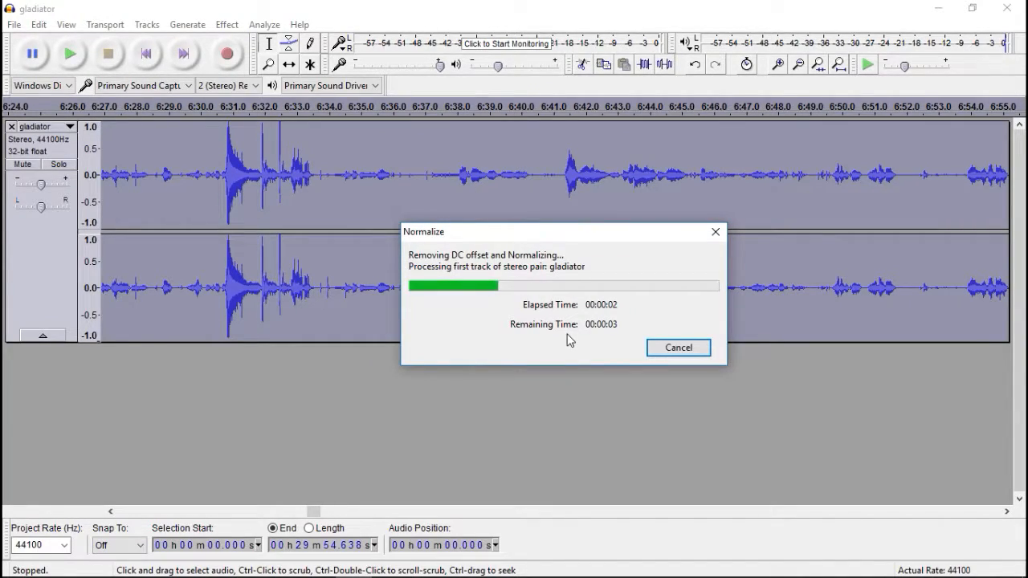
{"action": "left_click", "coordinate": [390, 564]}
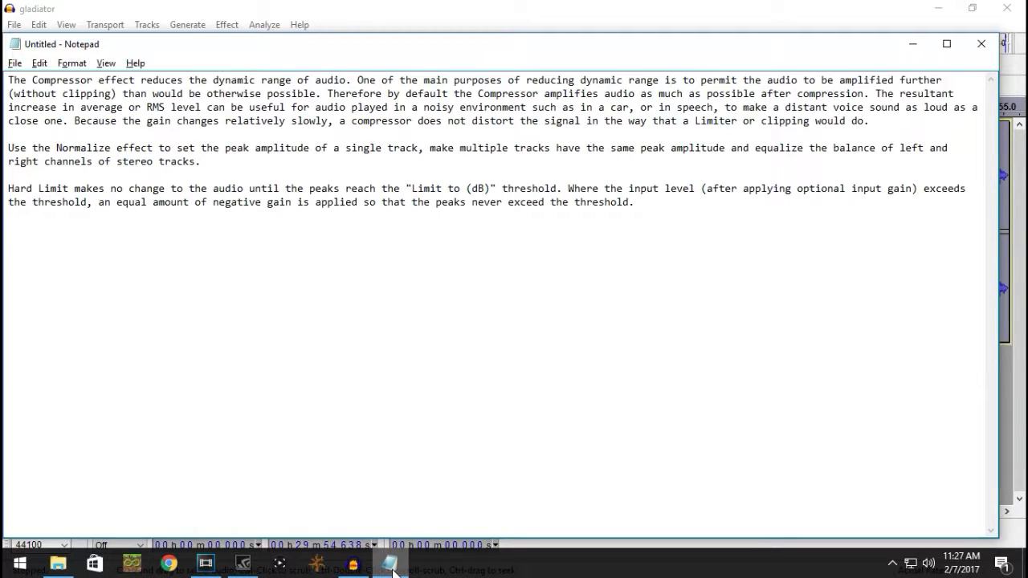
{"action": "left_click", "coordinate": [453, 26]}
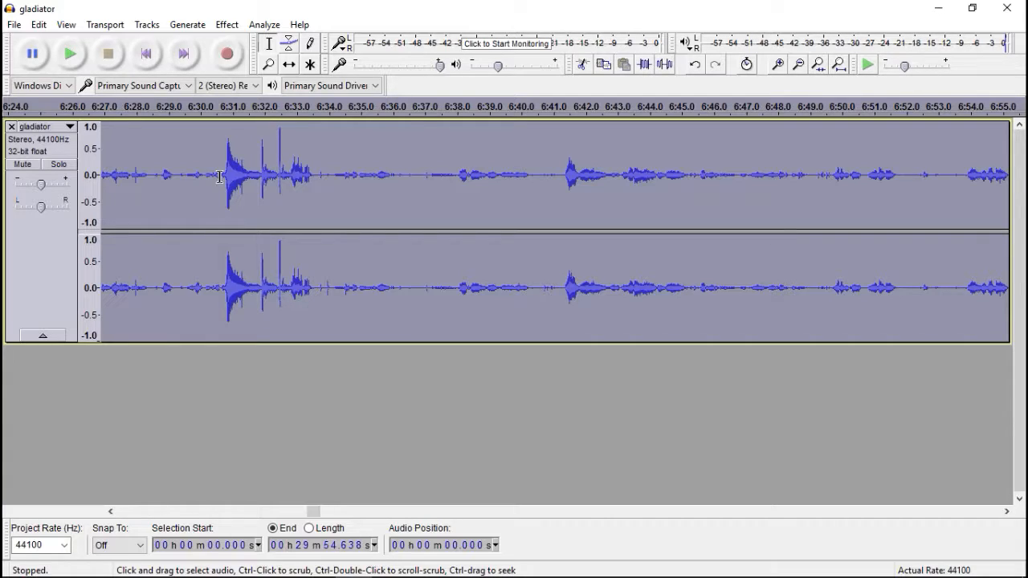
- Apply the Limiter to the whole track as a Hard Limit to -5 dB, with 0 dB input gain, 10 ms hold and no make-up gain
{"action": "left_click", "coordinate": [228, 26]}
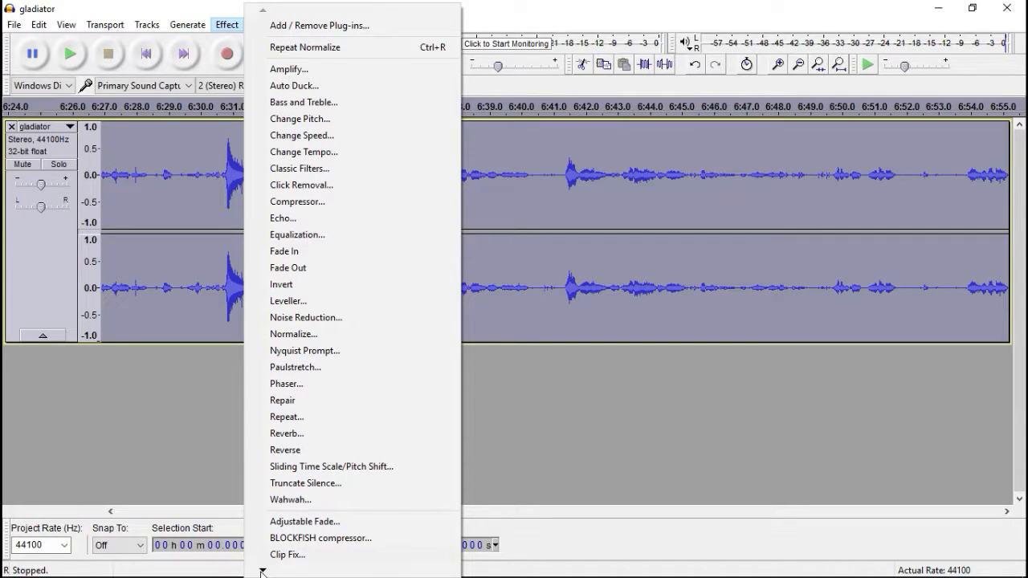
{"action": "mouse_move", "coordinate": [263, 572]}
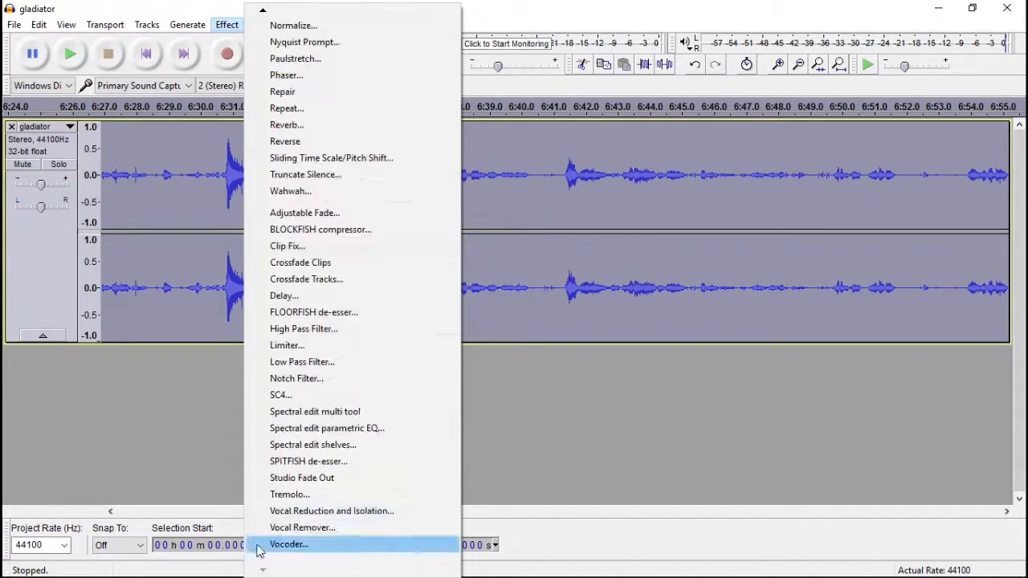
{"action": "left_click", "coordinate": [277, 345]}
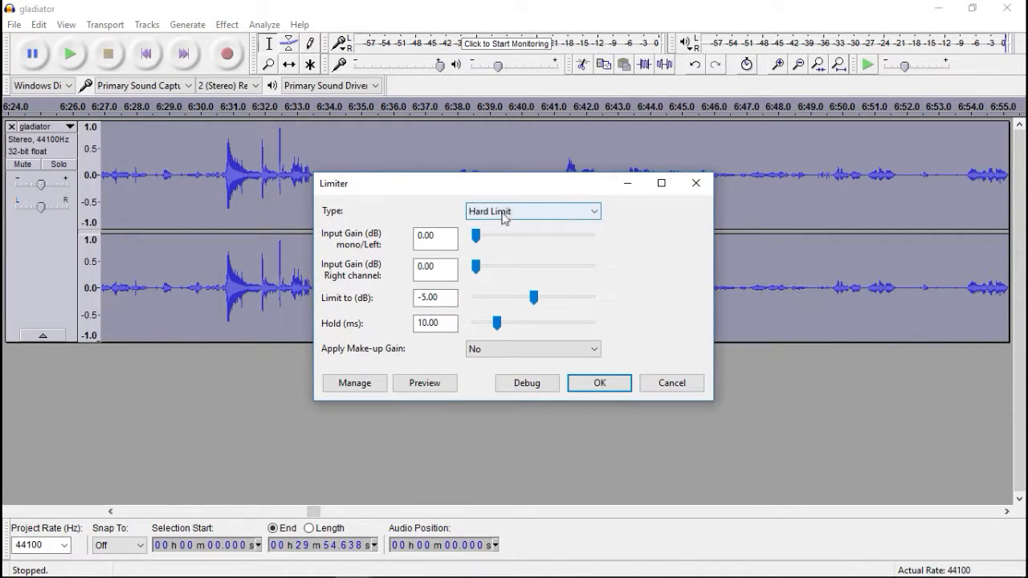
{"action": "left_click", "coordinate": [594, 212]}
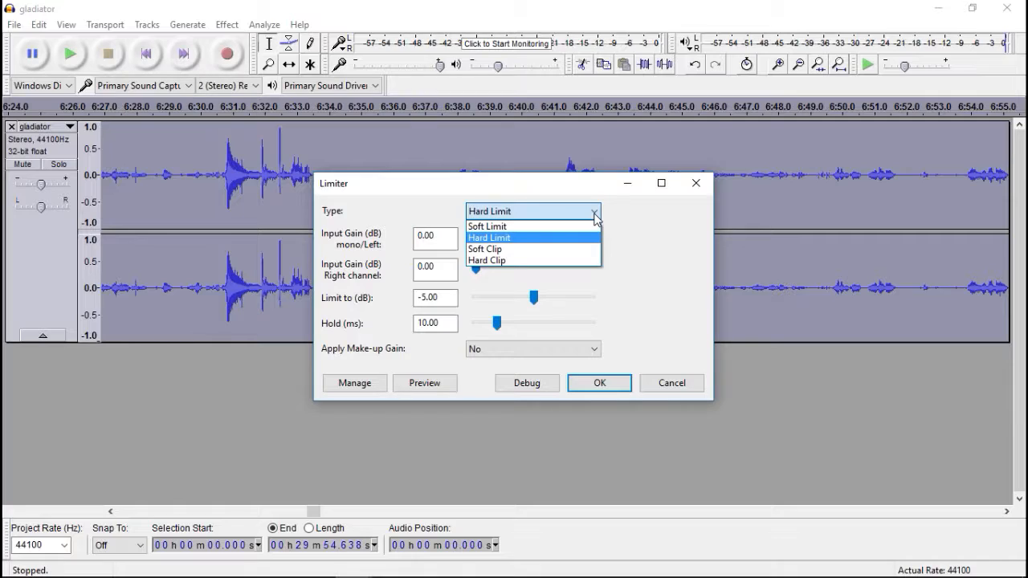
{"action": "left_click", "coordinate": [594, 214]}
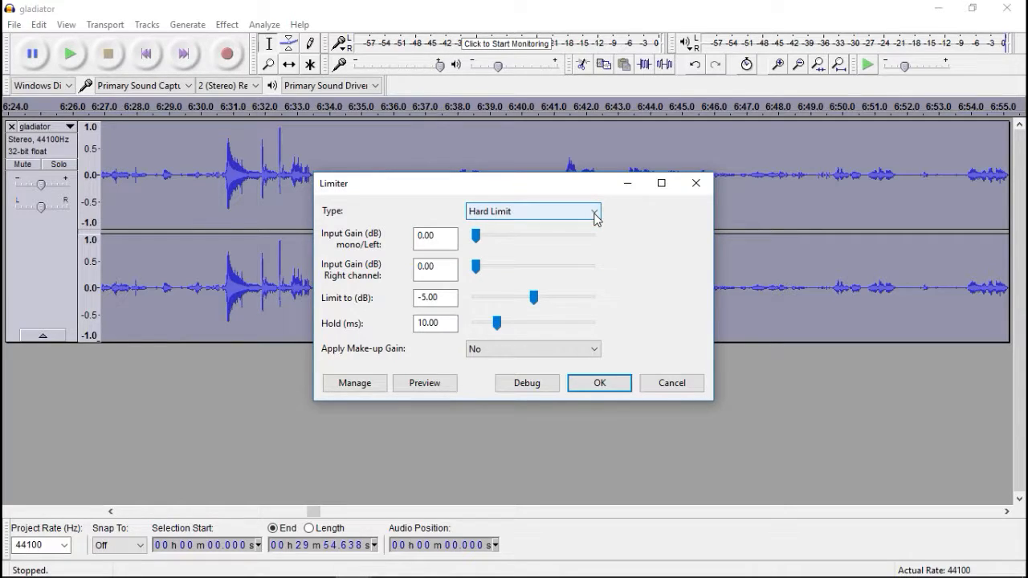
{"action": "left_click", "coordinate": [598, 385]}
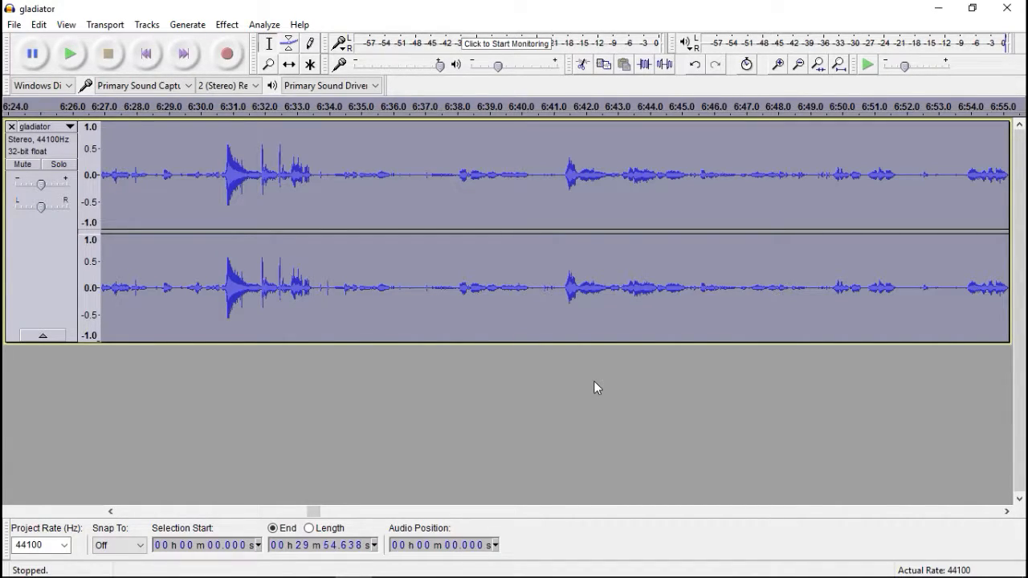
- Amplify the whole track so that its highest peaks reach full scale
{"action": "left_click", "coordinate": [227, 24]}
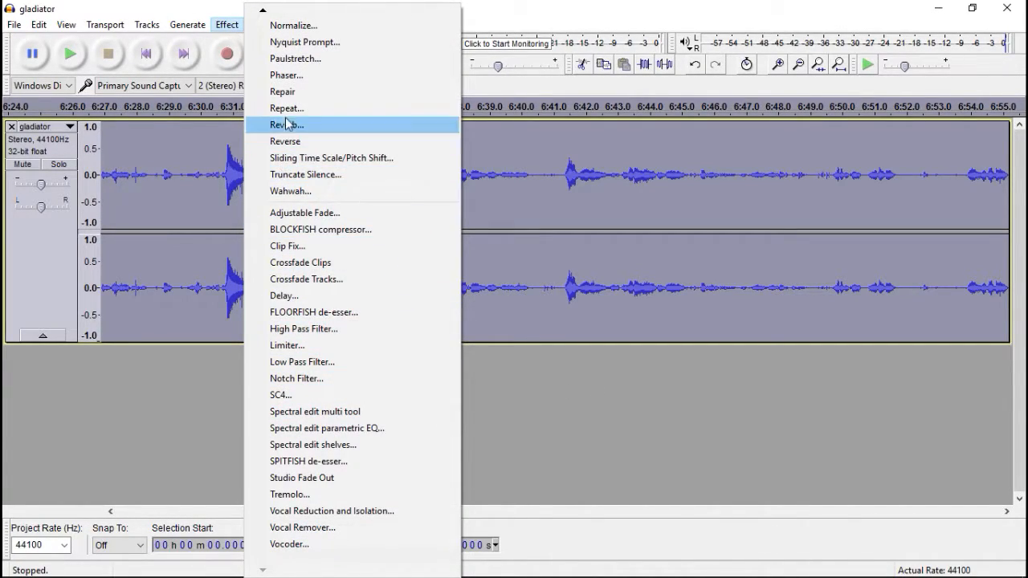
{"action": "left_click", "coordinate": [281, 42]}
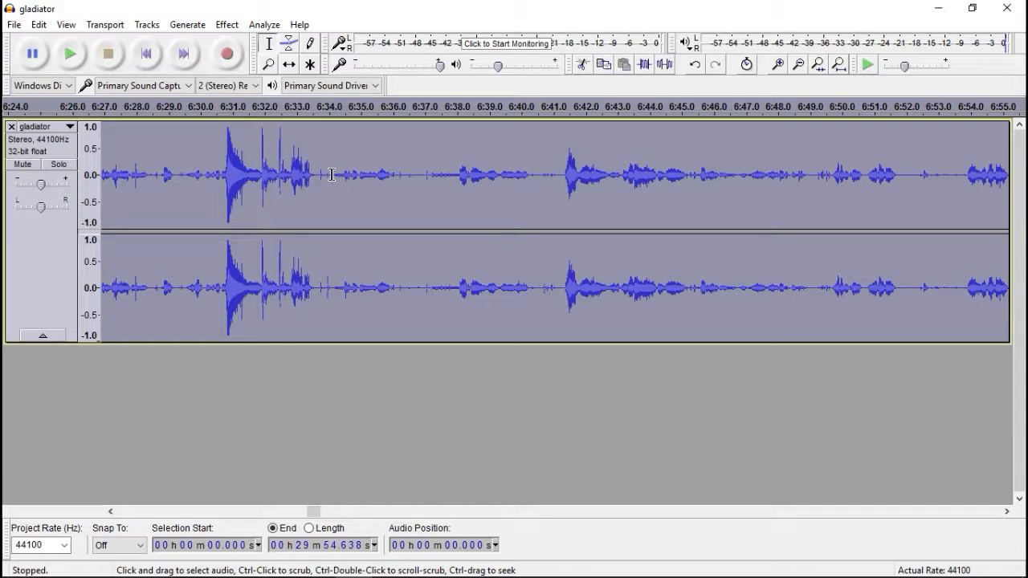
- Amplify the quiet section from about 6:34.1 to 6:40.8 by 7.8 dB without allowing clipping
{"action": "left_click_drag", "start_coordinate": [332, 175], "coordinate": [545, 181]}
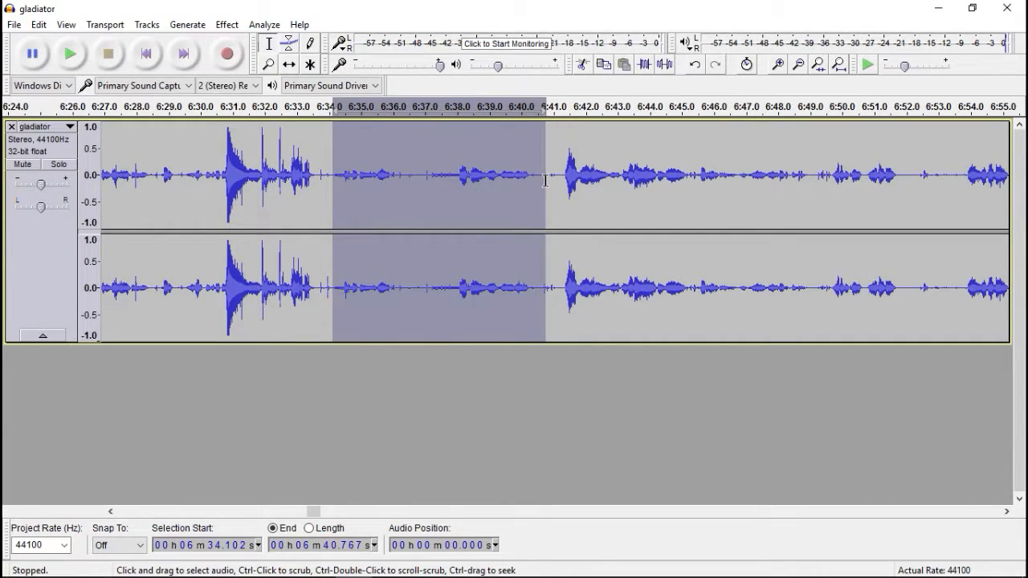
{"action": "left_click", "coordinate": [226, 25]}
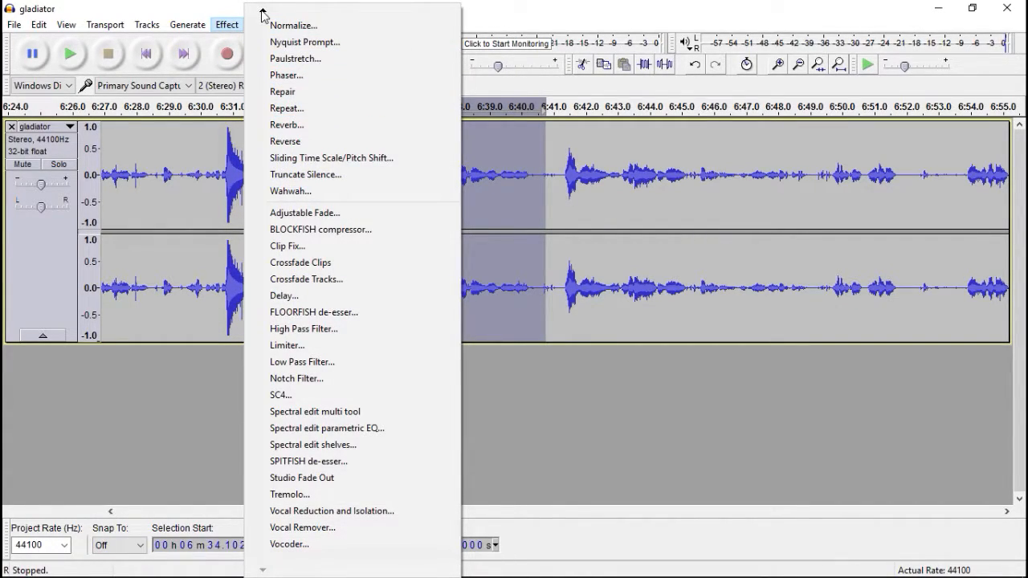
{"action": "left_click", "coordinate": [262, 11]}
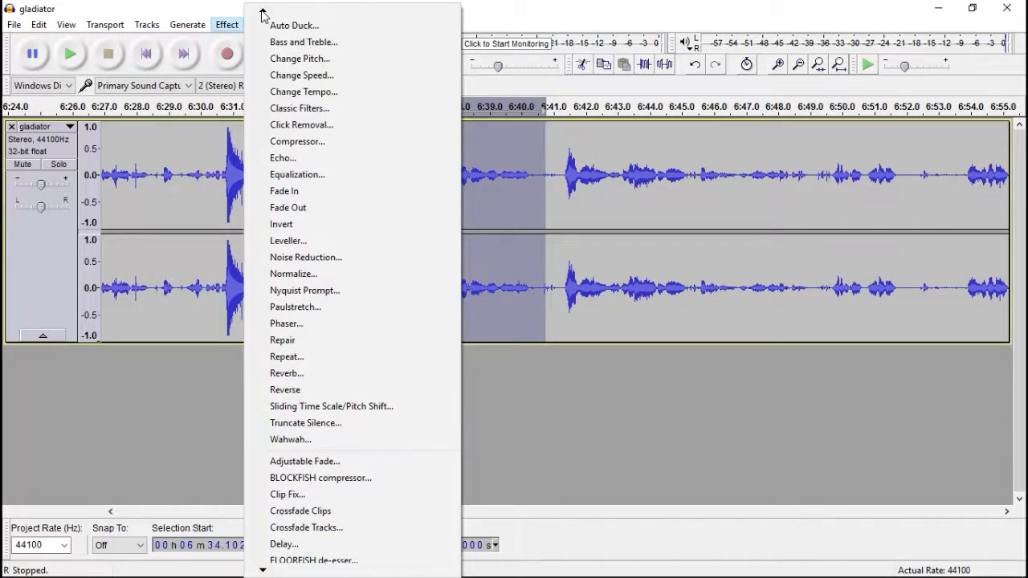
{"action": "left_click", "coordinate": [291, 70]}
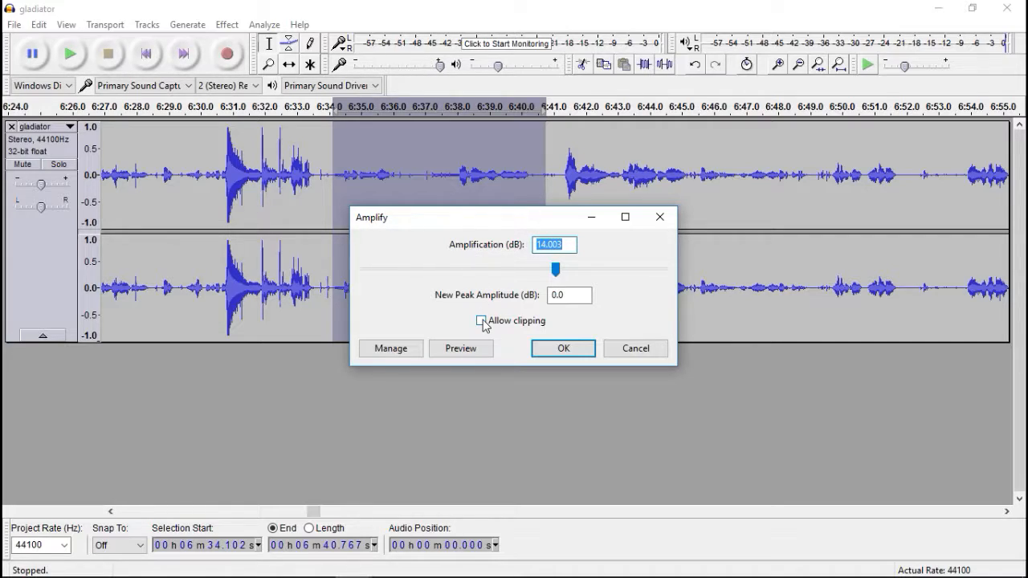
{"action": "left_click", "coordinate": [556, 269]}
{"action": "left_click_drag", "start_coordinate": [556, 270], "coordinate": [538, 272]}
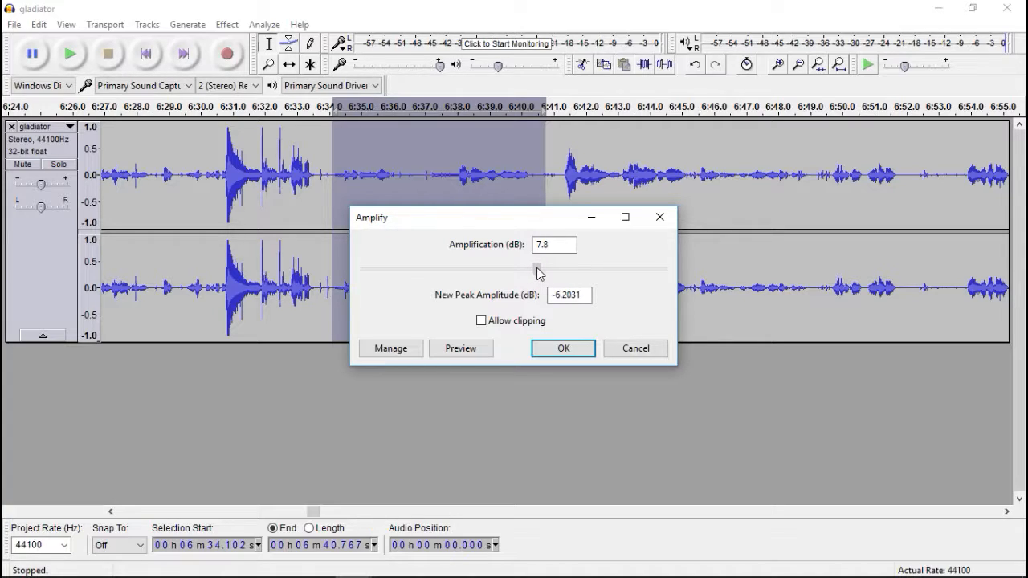
{"action": "left_click", "coordinate": [563, 351]}
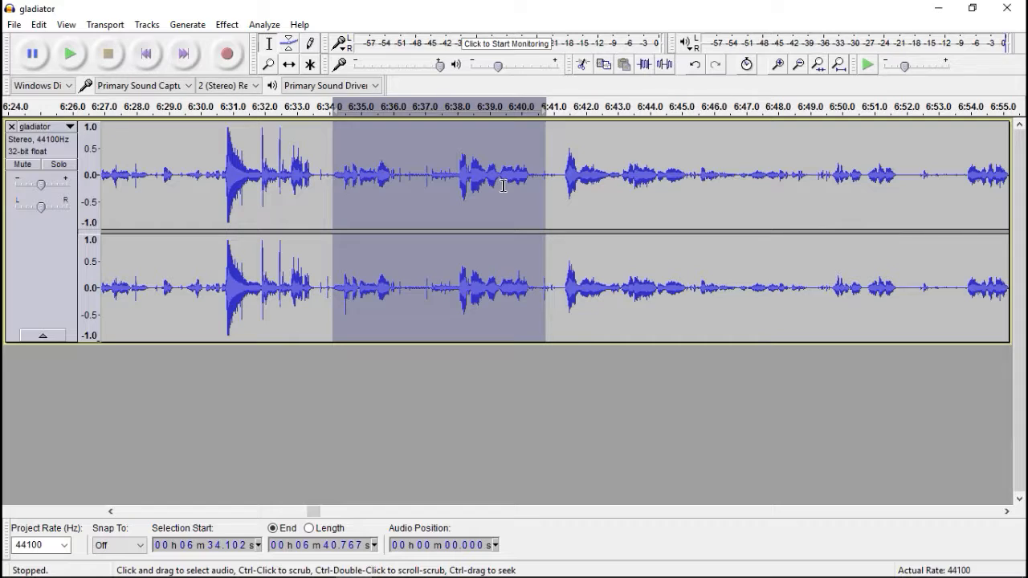
{"action": "left_click_drag", "start_coordinate": [322, 512], "coordinate": [289, 515]}
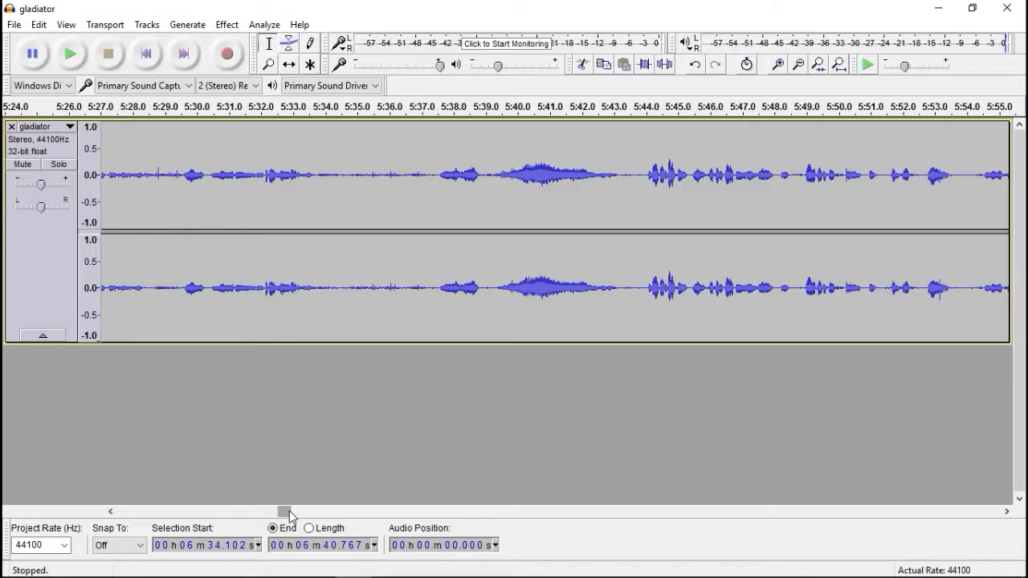
{"action": "left_click_drag", "start_coordinate": [285, 514], "coordinate": [121, 517]}
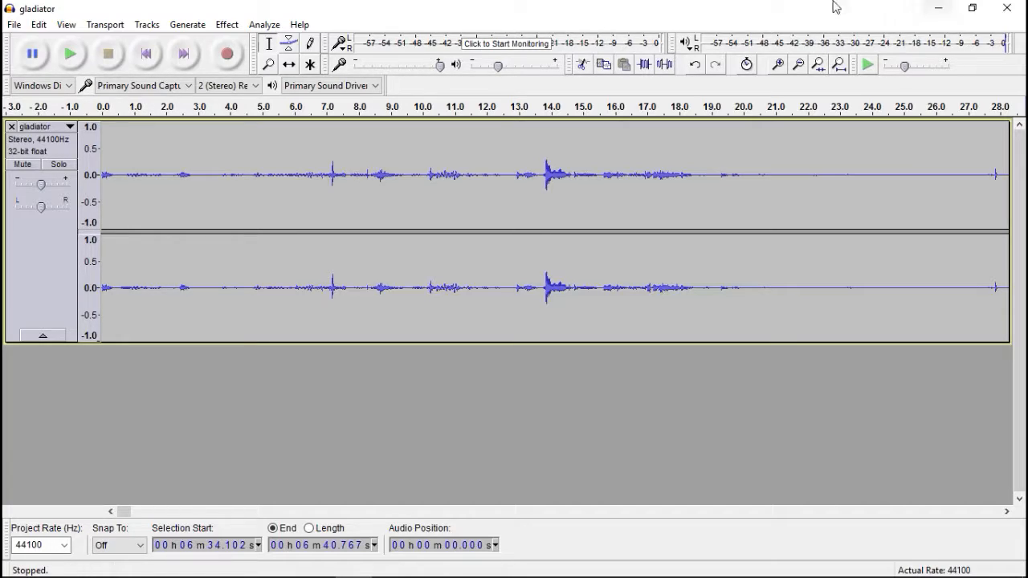
{"action": "left_click", "coordinate": [226, 25]}
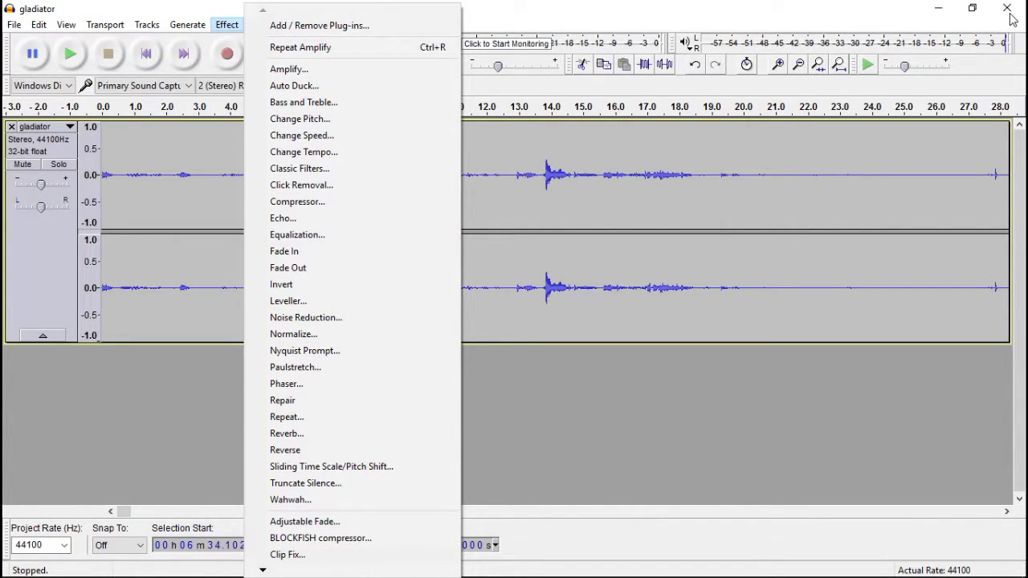
{"action": "left_click", "coordinate": [602, 30]}
- Export the audio as gladiator.mp3 into the 2017 raw recordings folder on drive D, replacing the existing file and leaving the metadata blank
{"action": "left_click", "coordinate": [15, 25]}
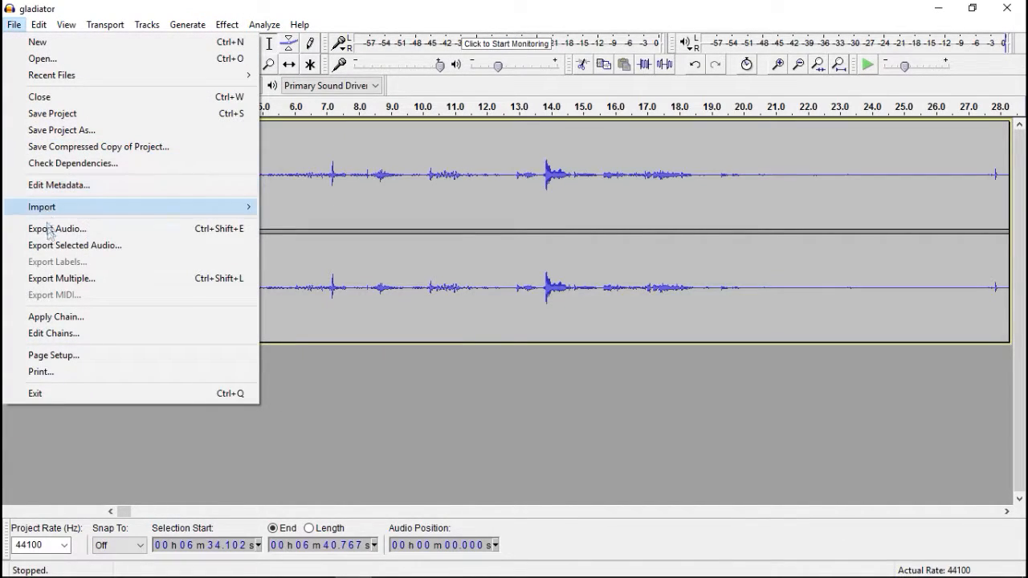
{"action": "left_click", "coordinate": [187, 231]}
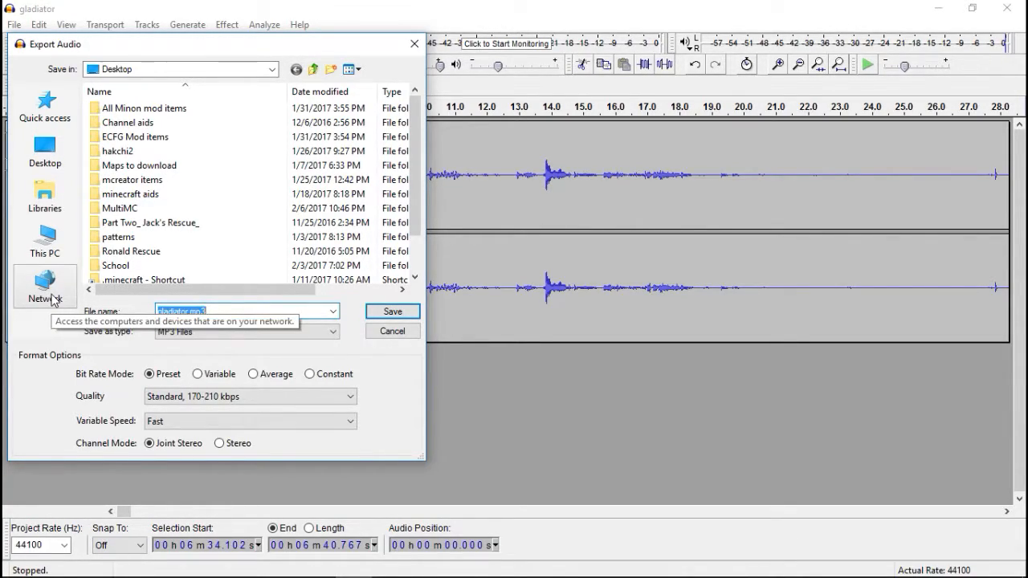
{"action": "left_click", "coordinate": [53, 242]}
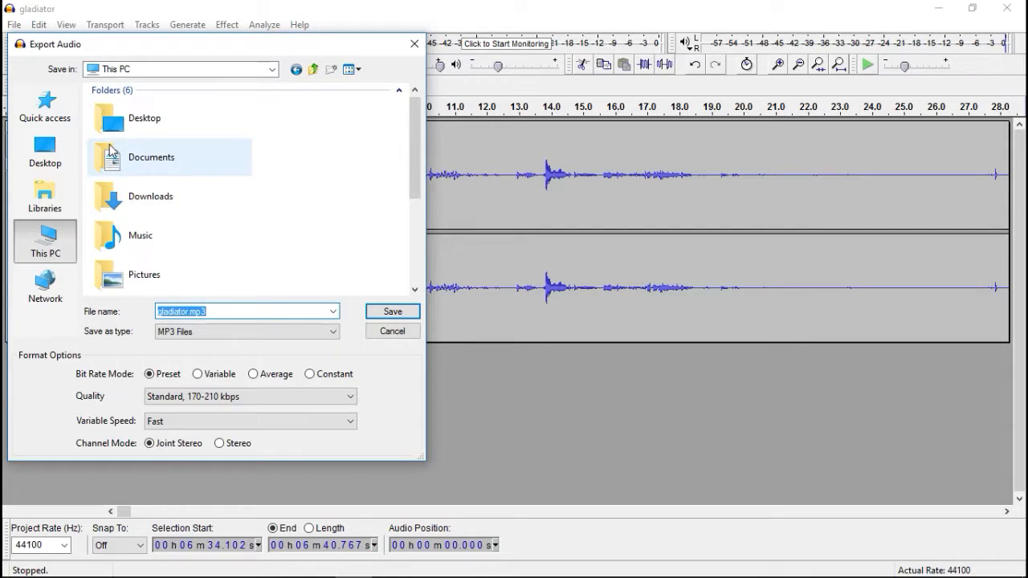
{"action": "scroll", "coordinate": [128, 169], "scroll_direction": "down", "scroll_amount": 2}
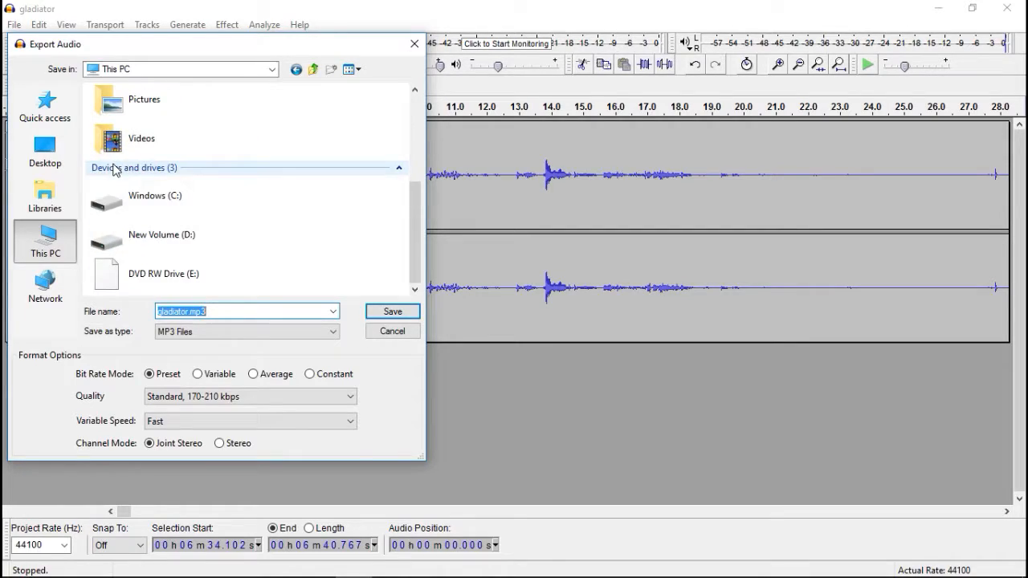
{"action": "double_click", "coordinate": [157, 239]}
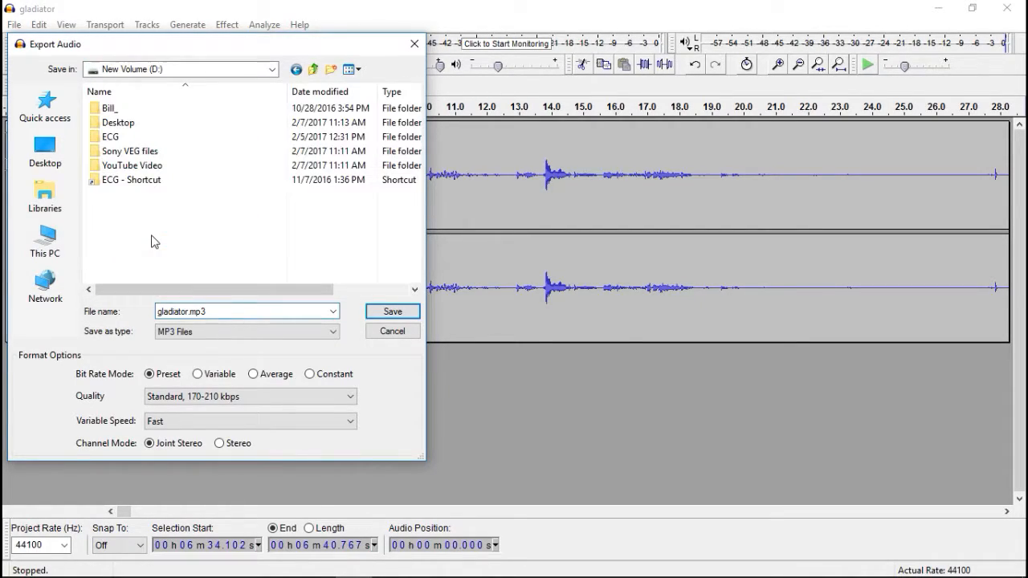
{"action": "double_click", "coordinate": [100, 124]}
{"action": "double_click", "coordinate": [191, 146]}
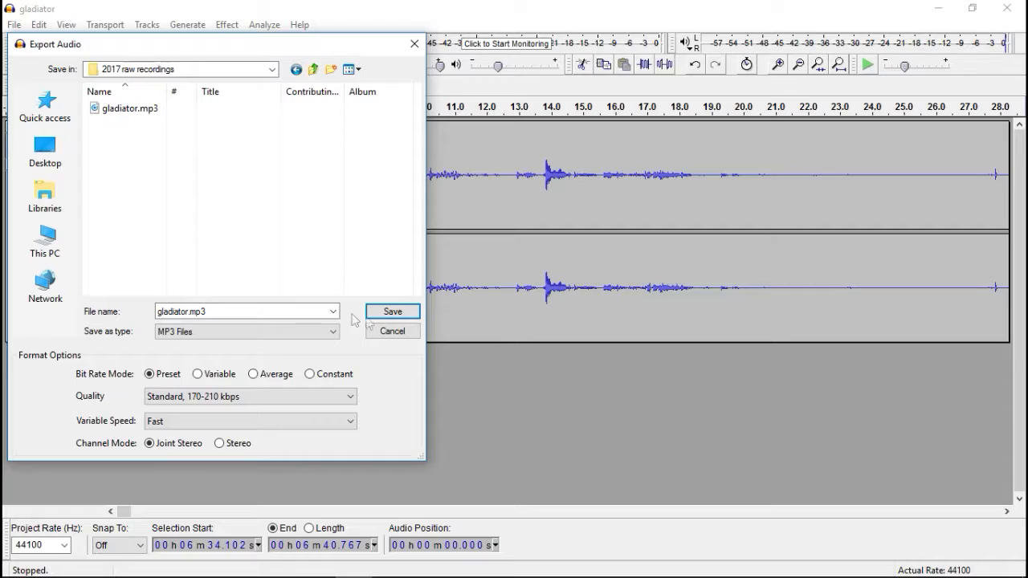
{"action": "left_click", "coordinate": [391, 313]}
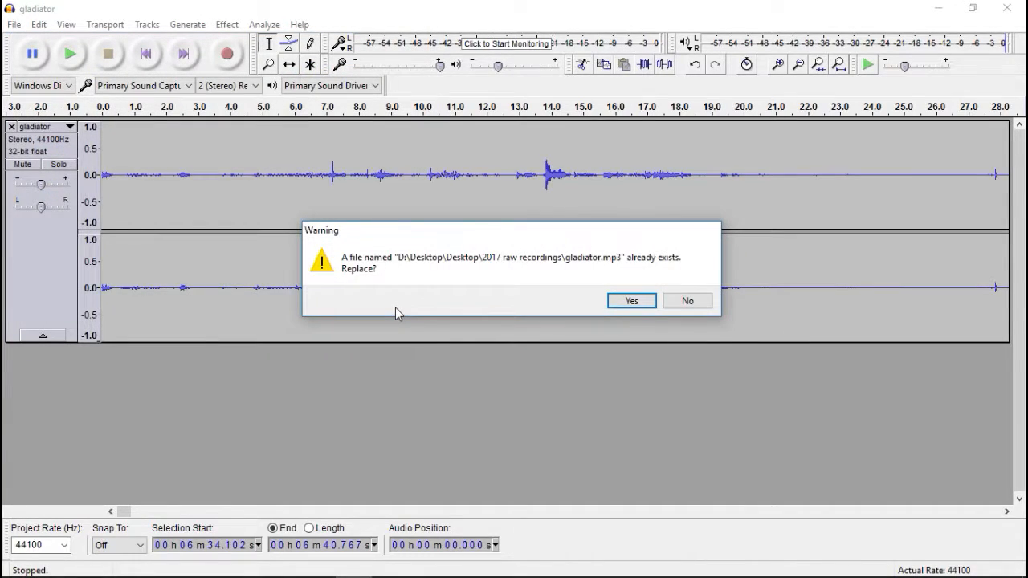
{"action": "left_click", "coordinate": [630, 300]}
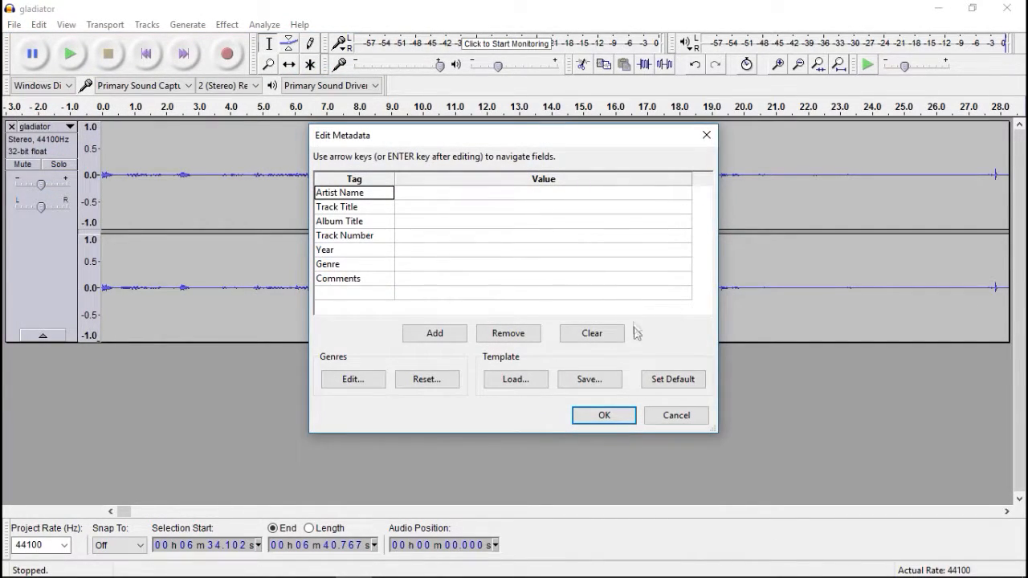
{"action": "left_click", "coordinate": [605, 413]}
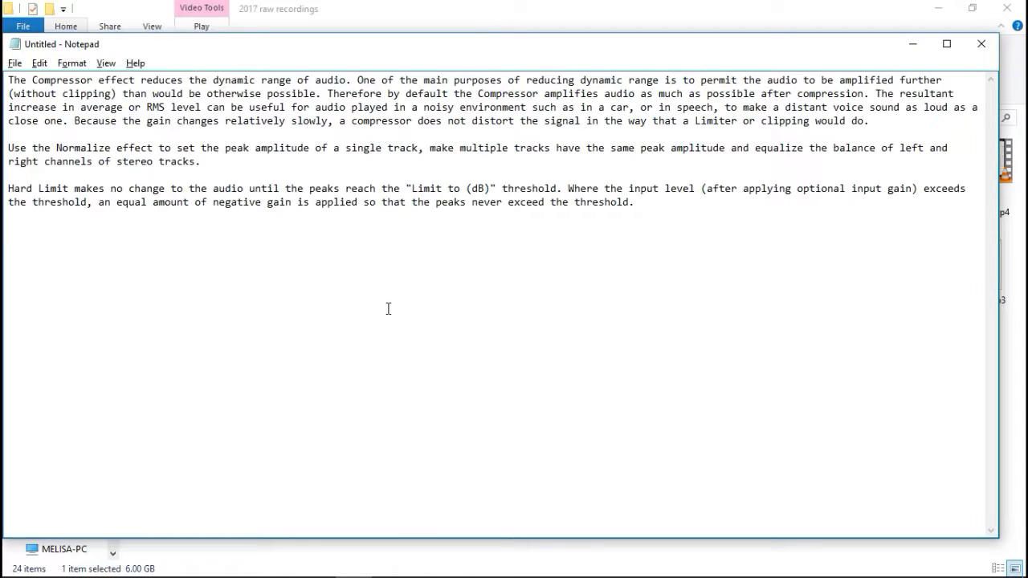
- Switch to Vegas Pro and import the video Desktop 02.03.2017 - 14.43.40.01.mp4 and gladiator.mp3 as project media
{"action": "left_click", "coordinate": [758, 17]}
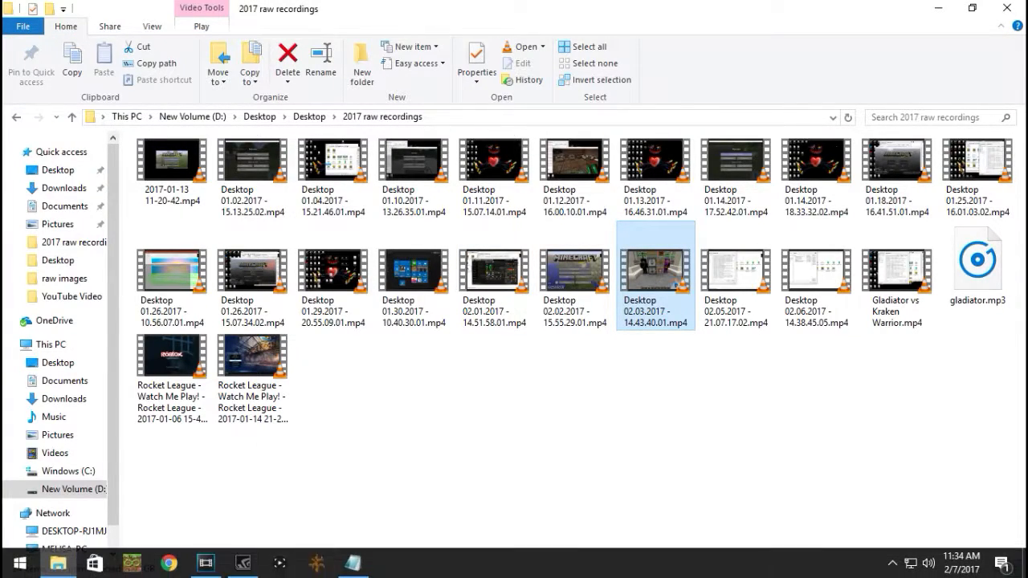
{"action": "left_click", "coordinate": [226, 567]}
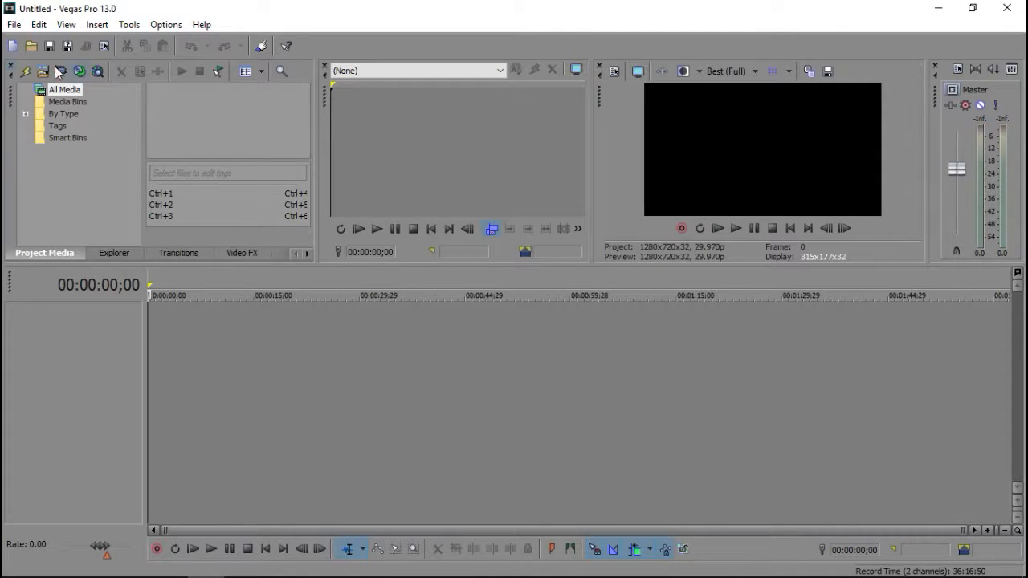
{"action": "left_click", "coordinate": [16, 24]}
{"action": "mouse_move", "coordinate": [145, 181]}
{"action": "left_click", "coordinate": [248, 179]}
{"action": "scroll", "coordinate": [266, 238], "scroll_direction": "down", "scroll_amount": 3}
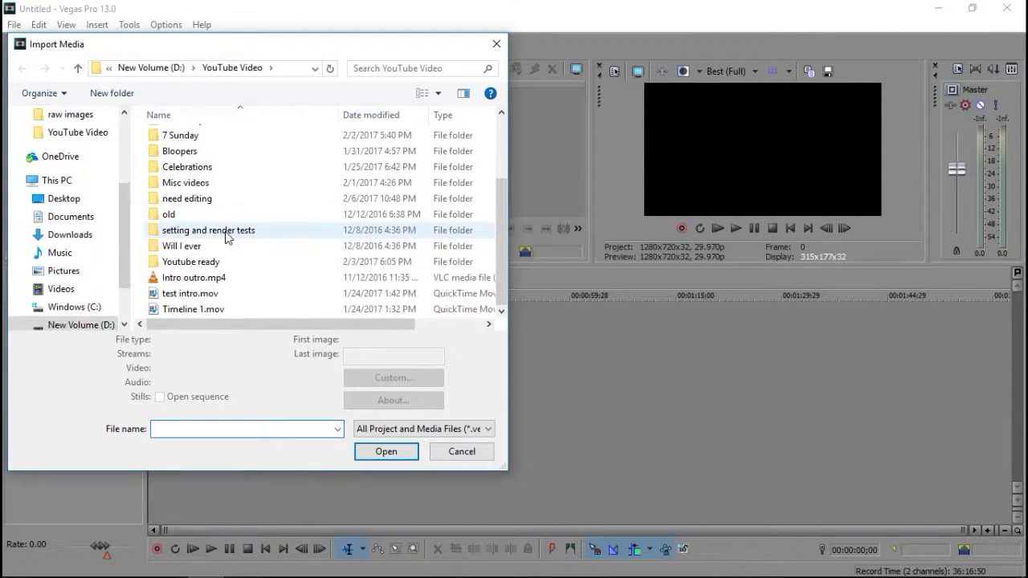
{"action": "left_click", "coordinate": [71, 325]}
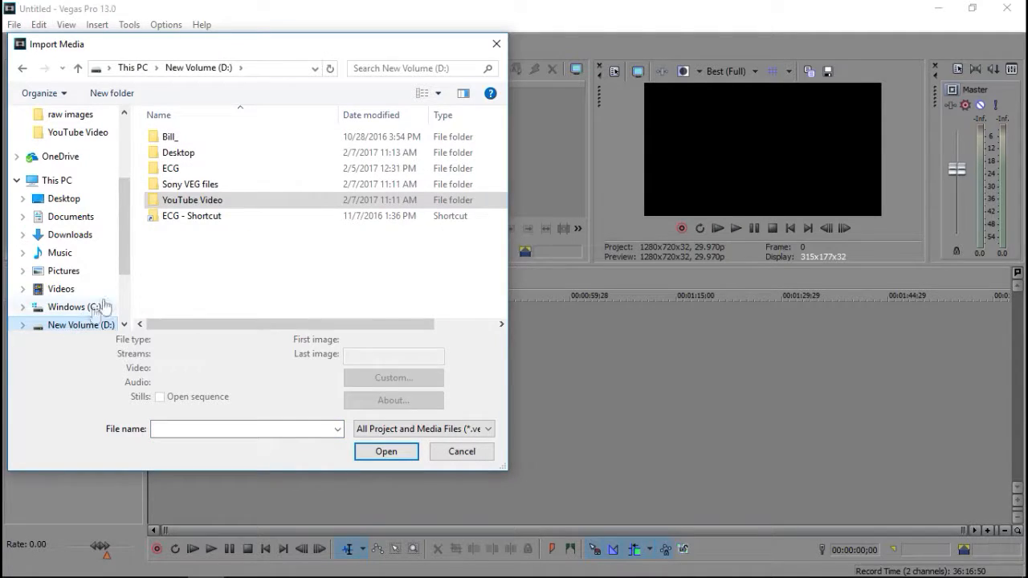
{"action": "double_click", "coordinate": [197, 159]}
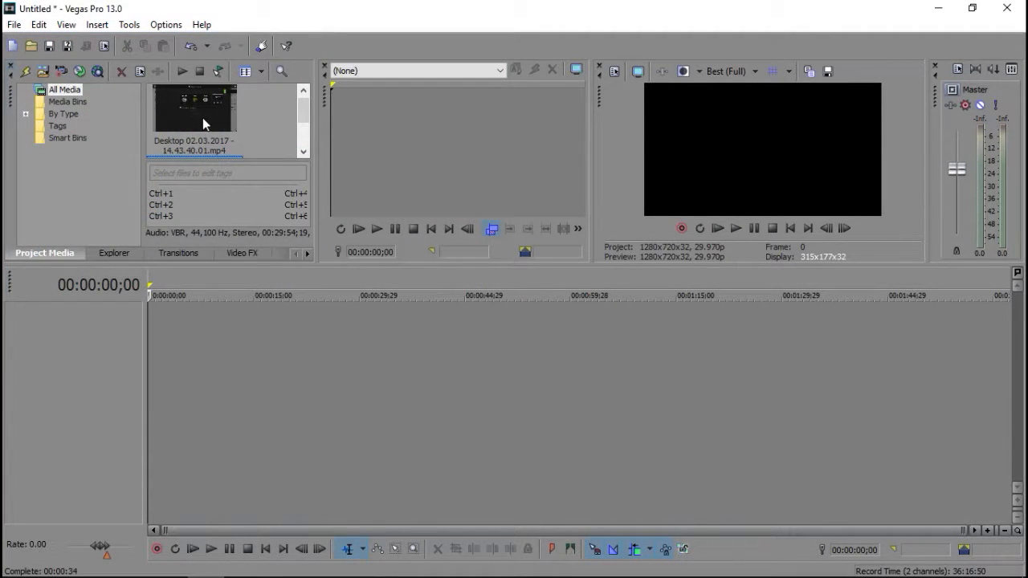
- Place the Desktop 02.03.2017 video at the timeline start and gladiator.mp3 on a new audio track beneath it
{"action": "mouse_move", "coordinate": [306, 111]}
{"action": "left_mouse_down"}
{"action": "mouse_move", "coordinate": [306, 133]}
{"action": "mouse_move", "coordinate": [306, 110]}
{"action": "left_mouse_up"}
{"action": "left_click_drag", "start_coordinate": [215, 114], "coordinate": [247, 245]}
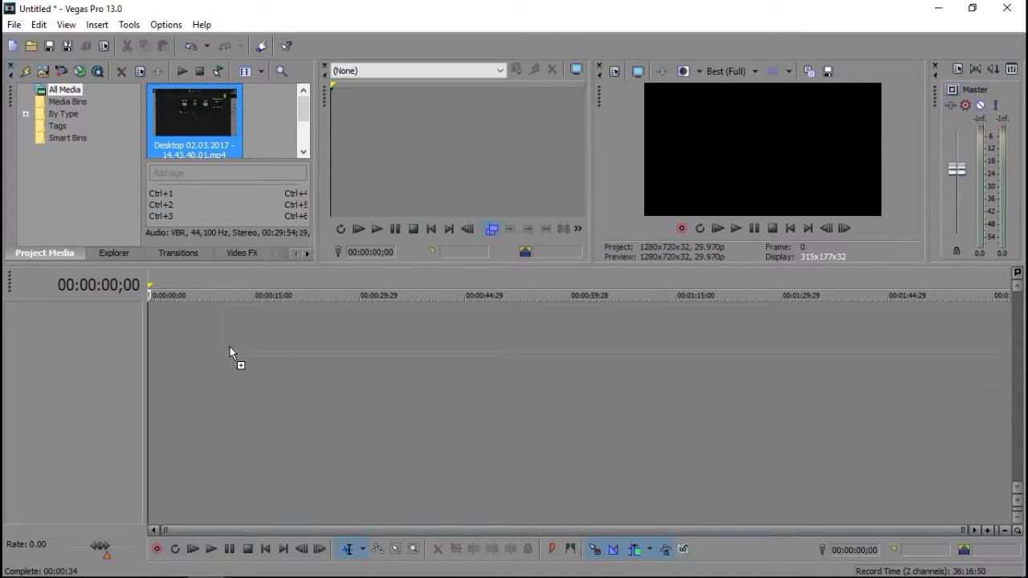
{"action": "left_click_drag", "start_coordinate": [285, 348], "coordinate": [282, 350]}
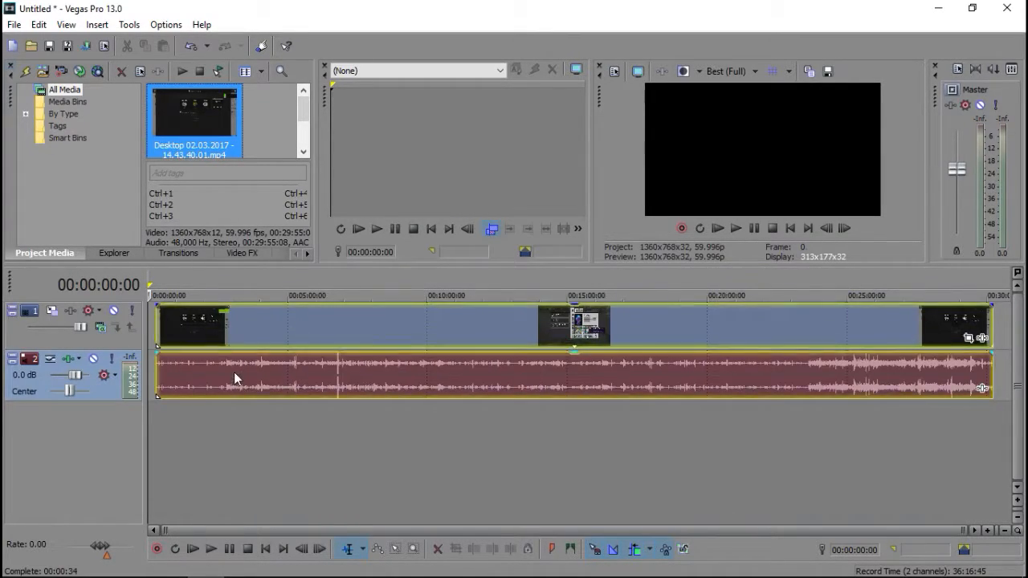
{"action": "left_click", "coordinate": [305, 152]}
{"action": "left_click_drag", "start_coordinate": [193, 119], "coordinate": [206, 412]}
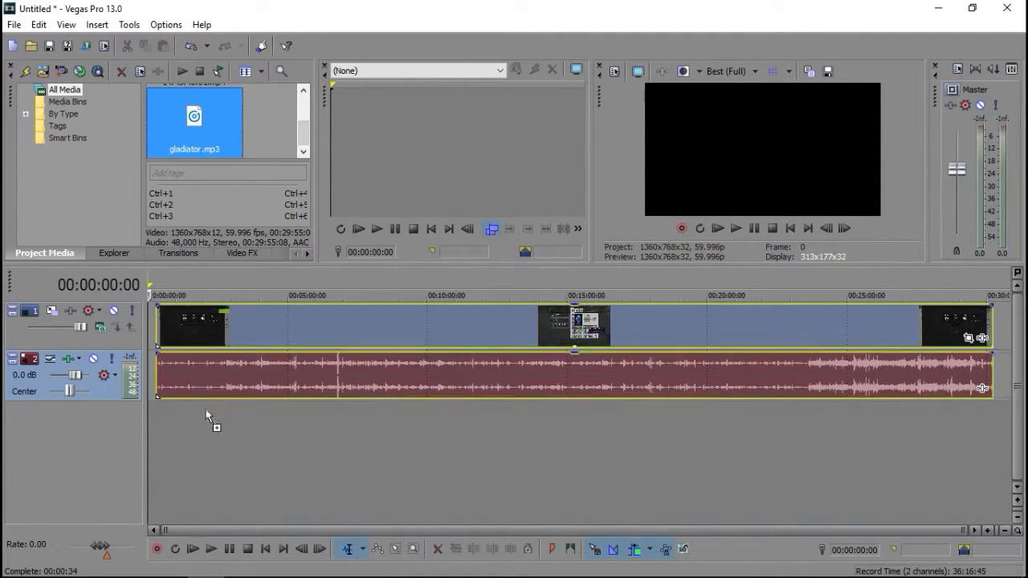
{"action": "left_click_drag", "start_coordinate": [173, 442], "coordinate": [172, 444]}
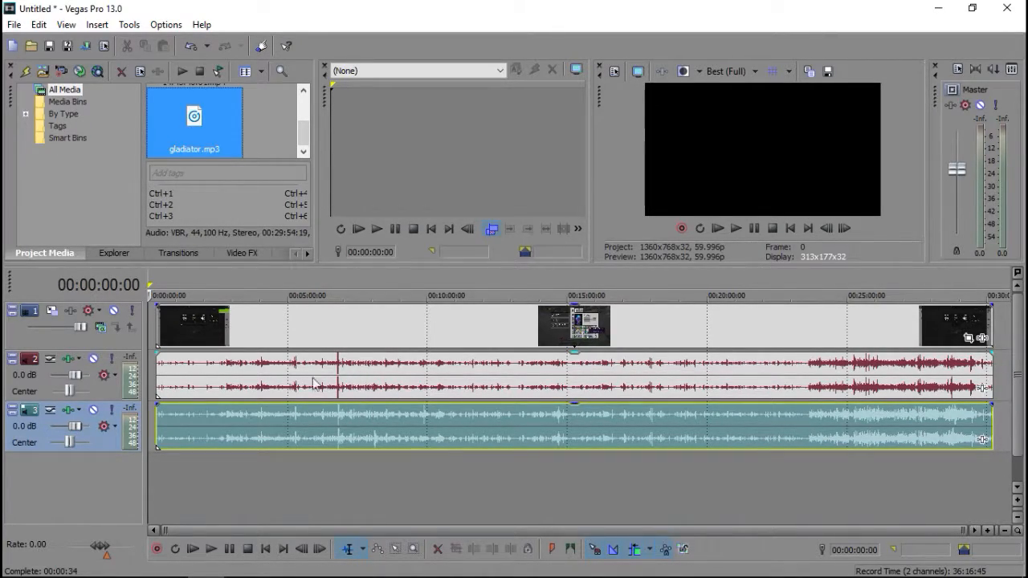
- Delete the audio track holding the video's original sound
{"action": "left_click", "coordinate": [106, 393]}
{"action": "right_click", "coordinate": [106, 393]}
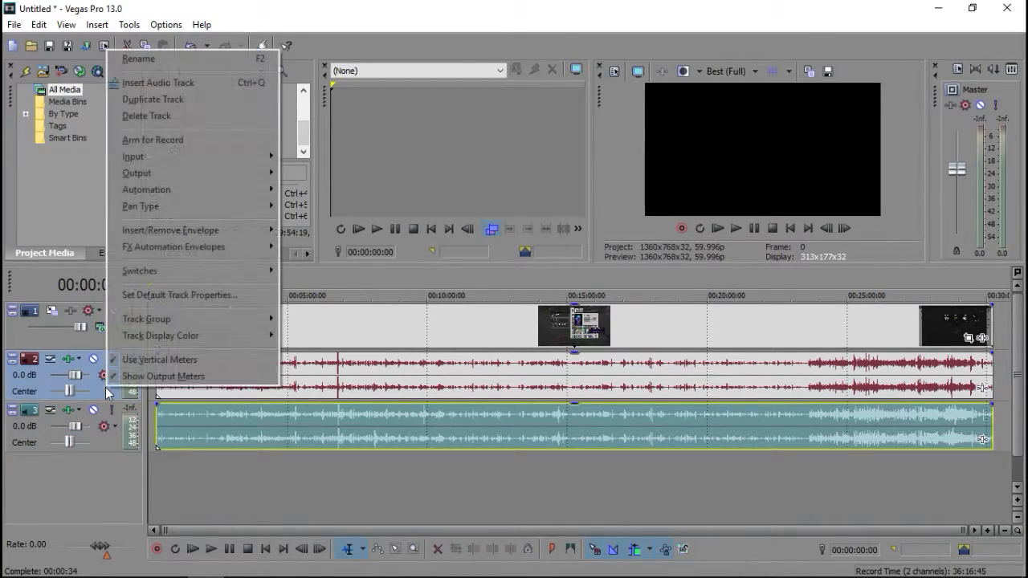
{"action": "left_click", "coordinate": [176, 116]}
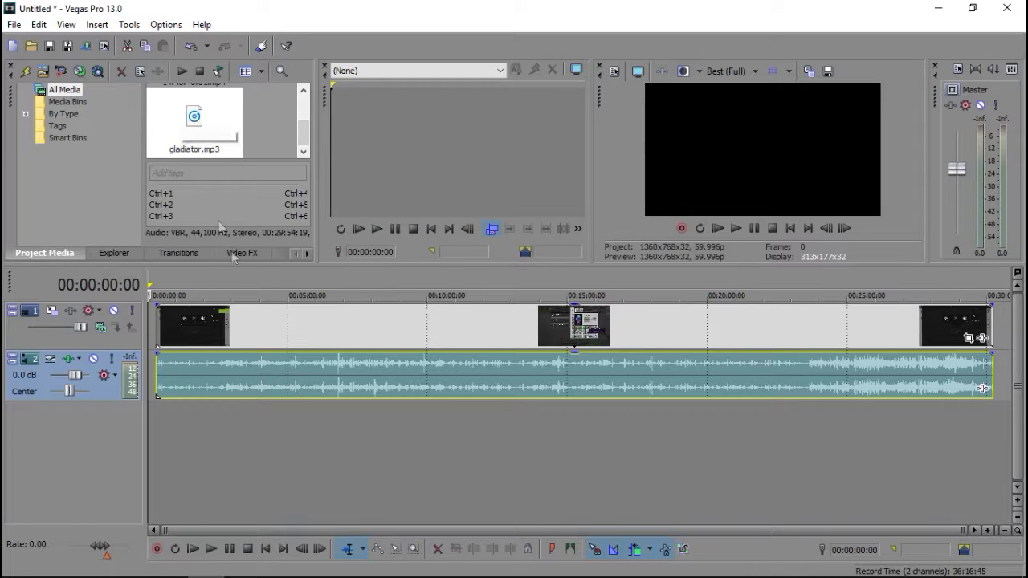
- Move the video event and the gladiator.mp3 event separately along the timeline so both start at about 00:02:06:20
{"action": "left_click_drag", "start_coordinate": [305, 344], "coordinate": [282, 337]}
{"action": "left_click_drag", "start_coordinate": [283, 377], "coordinate": [334, 379]}
{"action": "left_click_drag", "start_coordinate": [362, 325], "coordinate": [422, 326]}
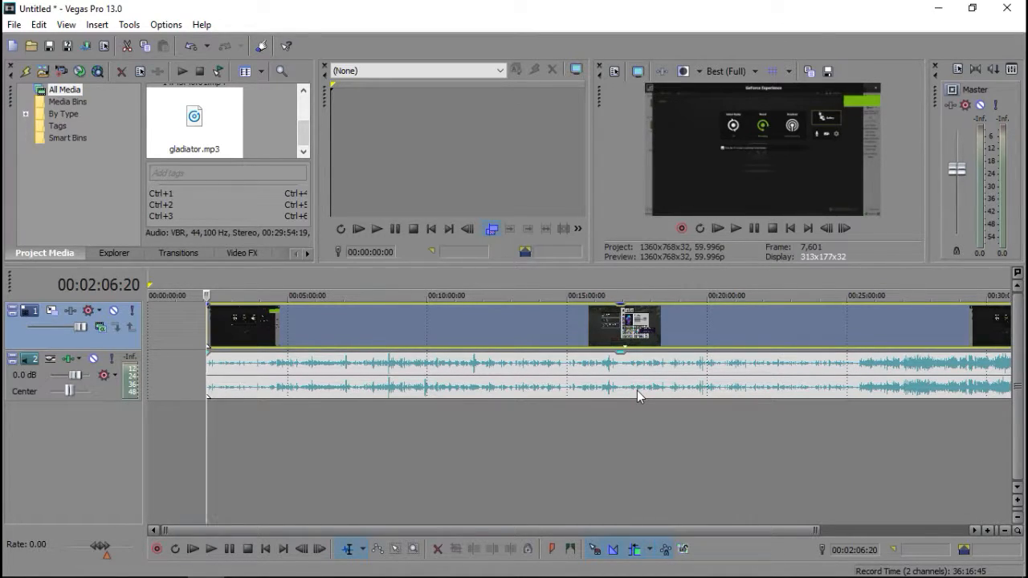
- Group the video event and the gladiator.mp3 audio event on the timeline
{"action": "left_click", "coordinate": [376, 379]}
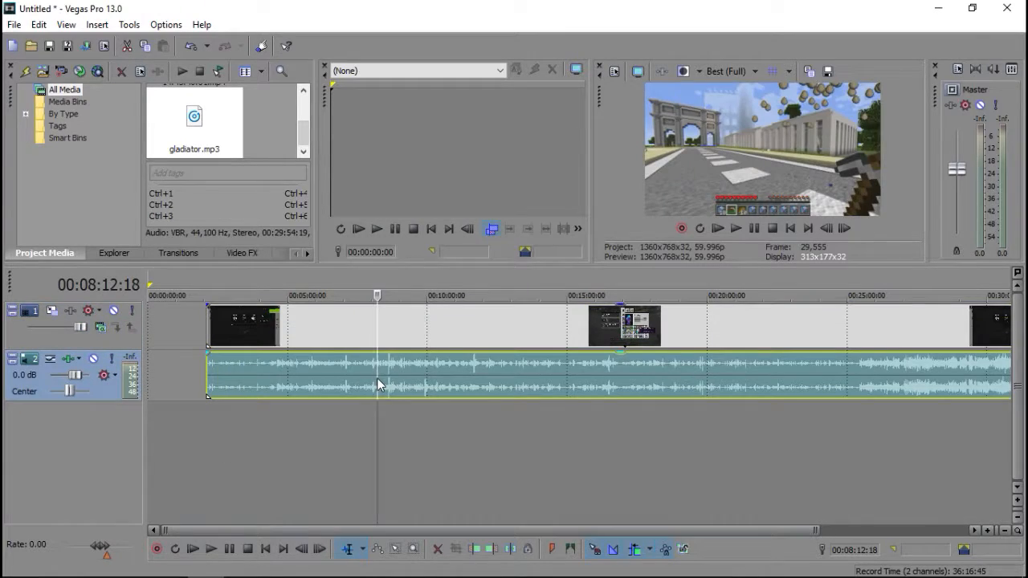
{"action": "left_click", "coordinate": [350, 332], "text": "ctrl"}
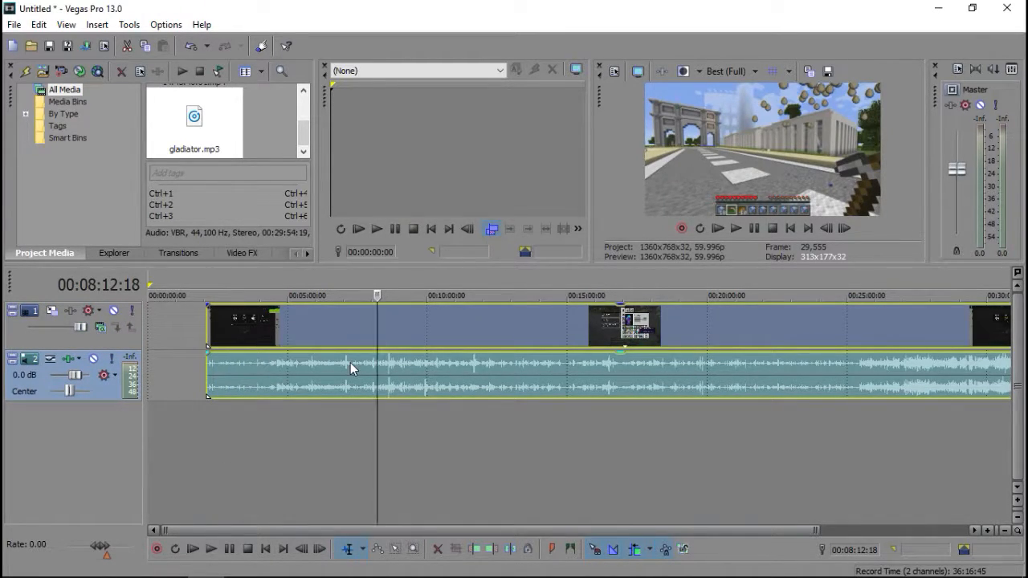
{"action": "right_click", "coordinate": [350, 362]}
{"action": "mouse_move", "coordinate": [403, 427]}
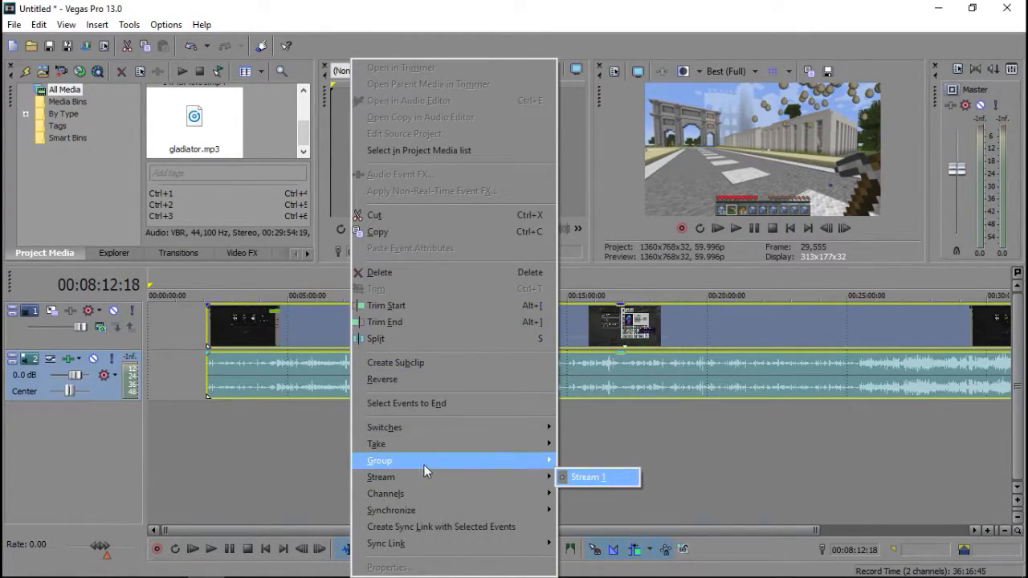
{"action": "mouse_move", "coordinate": [424, 464]}
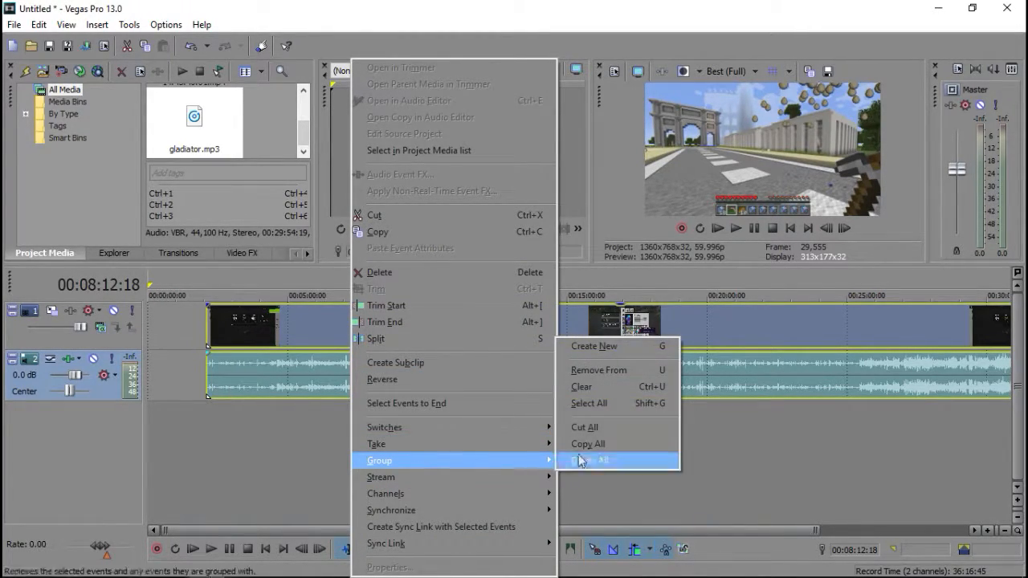
{"action": "left_click", "coordinate": [612, 348]}
- Move the grouped video and audio events along the timeline so they start at about 00:05:05
{"action": "left_click_drag", "start_coordinate": [441, 334], "coordinate": [521, 327]}
{"action": "left_click", "coordinate": [363, 452]}
{"action": "left_click", "coordinate": [412, 345]}
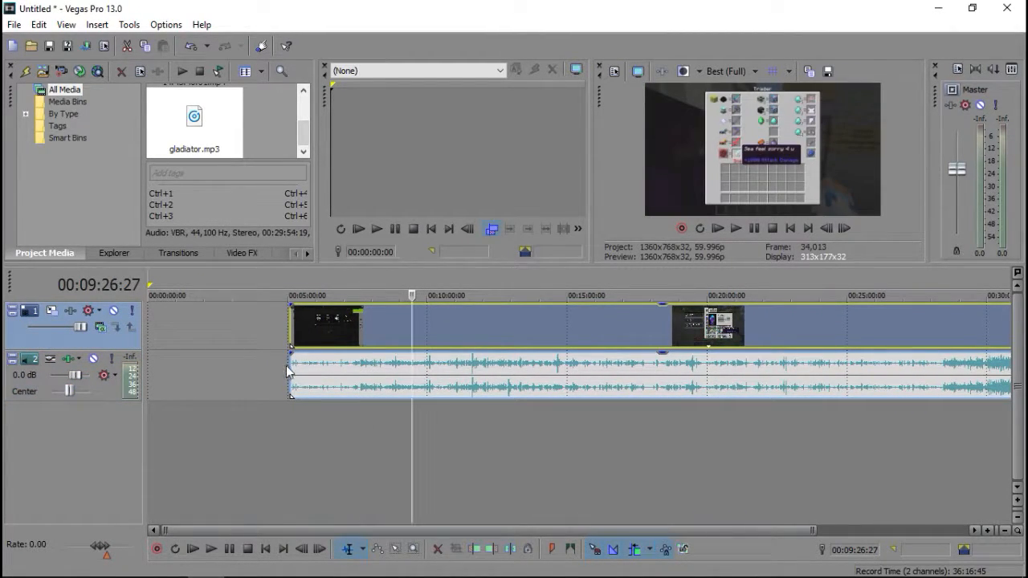
- Trim the beginning of the grouped video and audio events together, keeping their start at about 00:05:05:29 on the timeline
{"action": "mouse_move", "coordinate": [290, 371]}
{"action": "left_mouse_down"}
{"action": "mouse_move", "coordinate": [367, 373]}
{"action": "mouse_move", "coordinate": [290, 373]}
{"action": "left_mouse_up"}
{"action": "left_click_drag", "start_coordinate": [291, 334], "coordinate": [876, 337]}
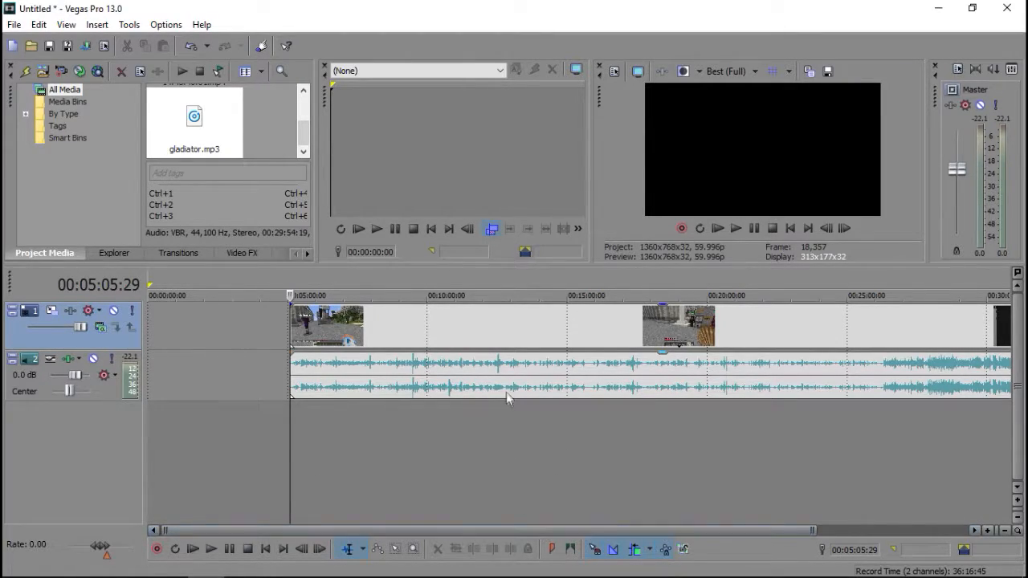
{"action": "left_click", "coordinate": [489, 321]}
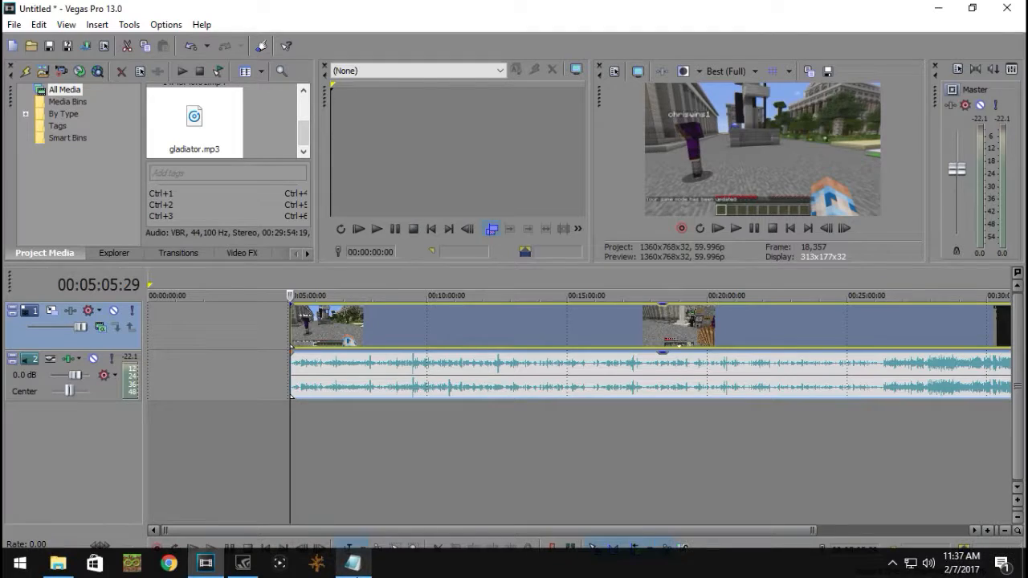
- Switch to Audacity and open the gladiator audio file
{"action": "mouse_move", "coordinate": [354, 567]}
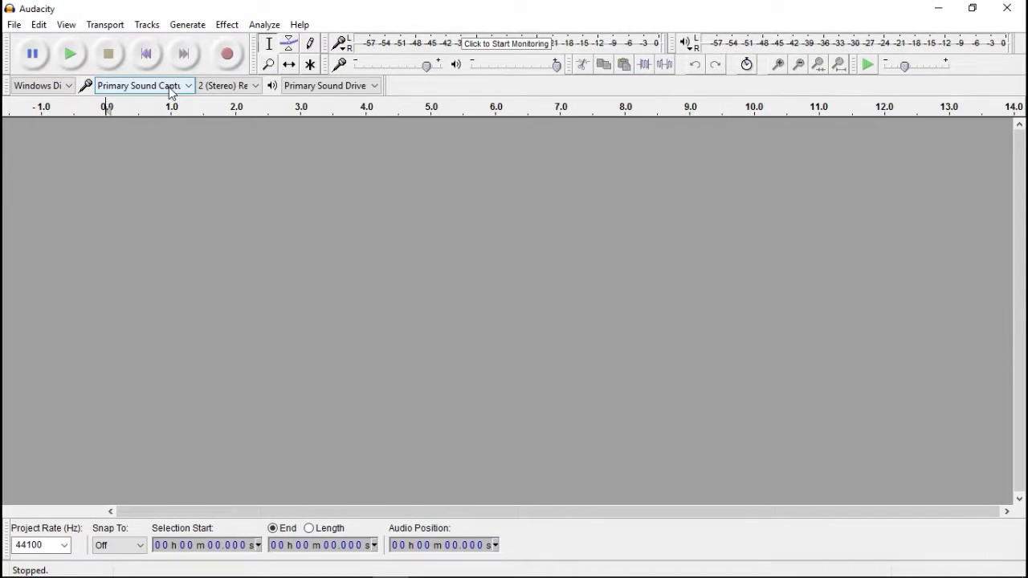
{"action": "left_click", "coordinate": [14, 25]}
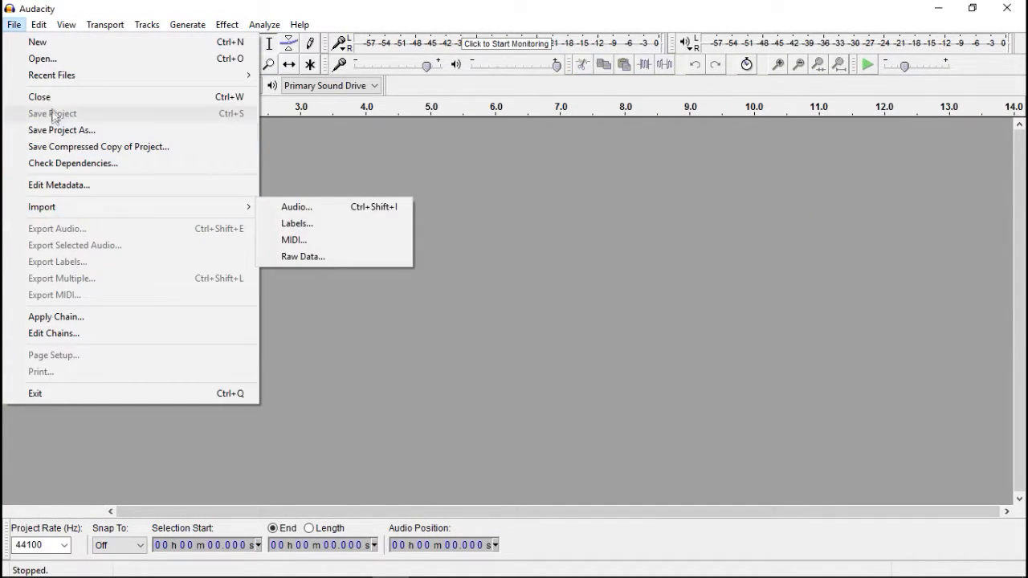
{"action": "left_click", "coordinate": [54, 60]}
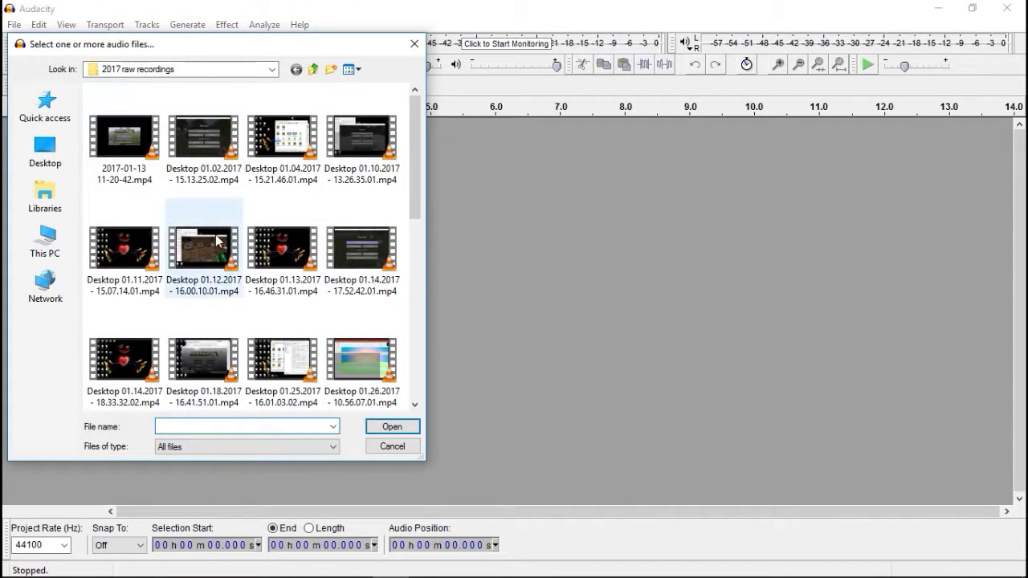
{"action": "scroll", "coordinate": [219, 242], "scroll_direction": "down", "scroll_amount": 3}
{"action": "double_click", "coordinate": [288, 239]}
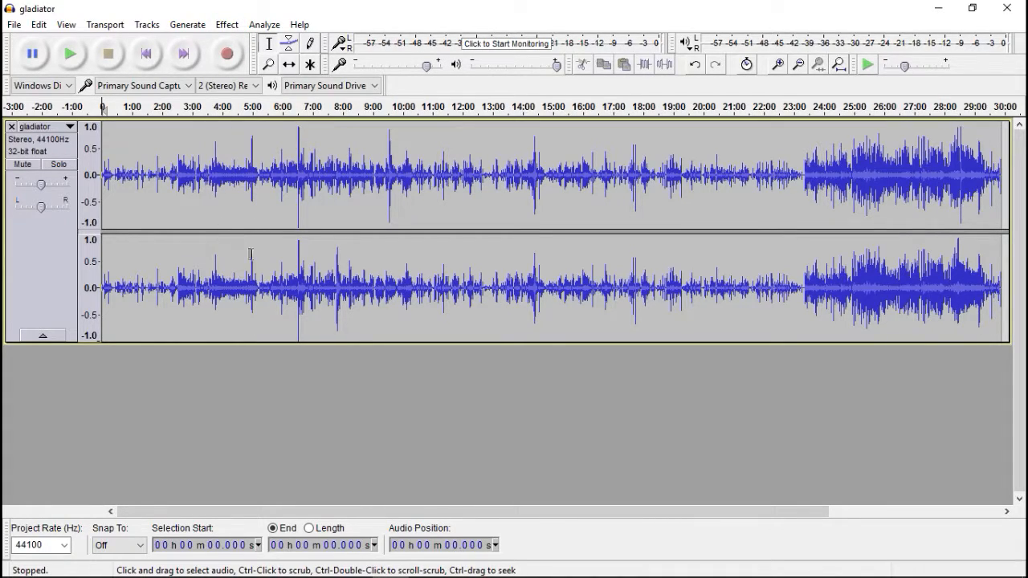
- Replace the short sound from about 5:18.1 to 5:19.6 in the gladiator track with generated silence of the same duration
{"action": "key", "text": "F4"}
{"action": "left_click", "coordinate": [260, 194]}
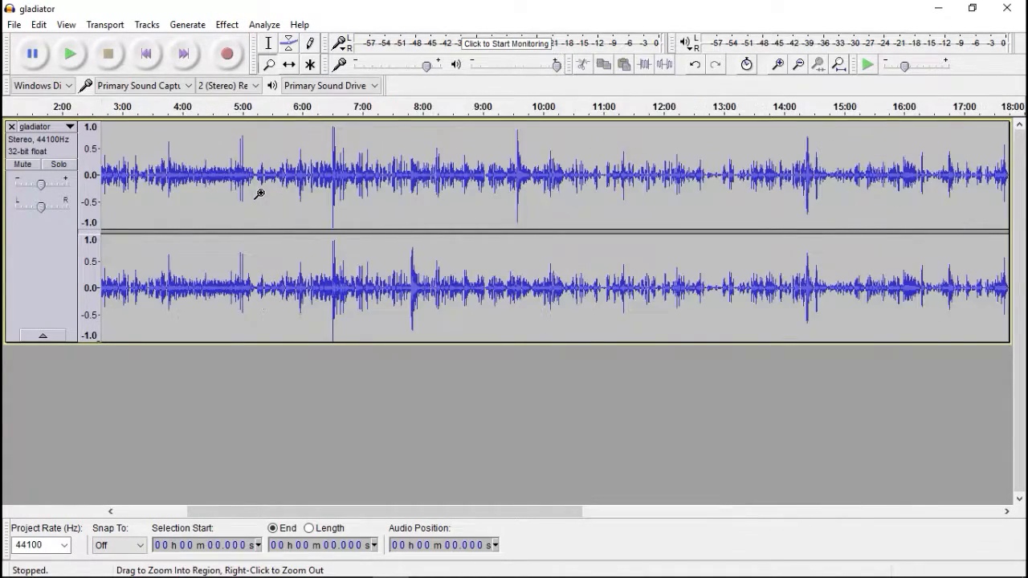
{"action": "left_click", "coordinate": [260, 194]}
{"action": "left_click", "coordinate": [260, 195]}
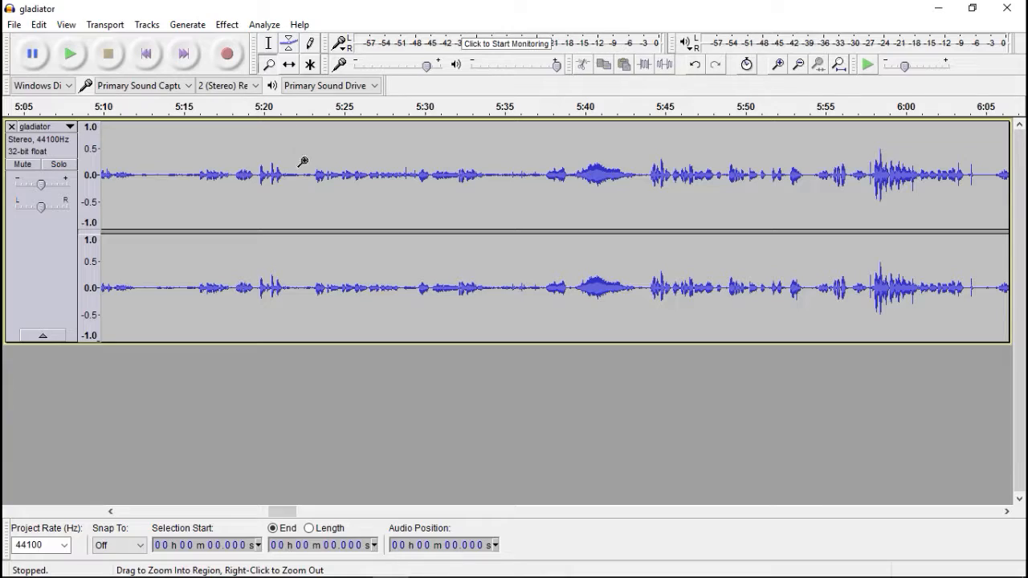
{"action": "left_click", "coordinate": [268, 43]}
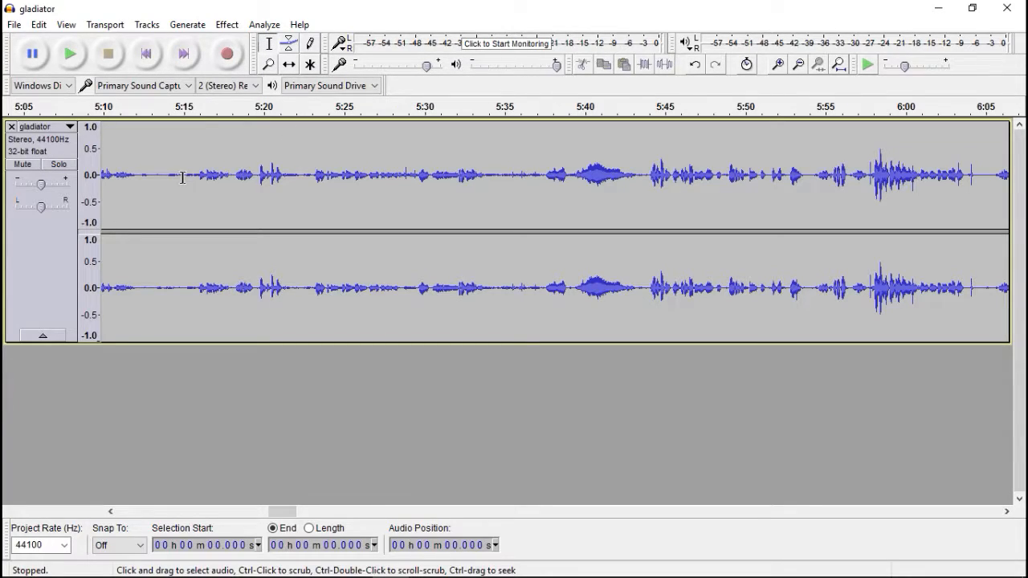
{"action": "left_click_drag", "start_coordinate": [233, 175], "coordinate": [255, 179]}
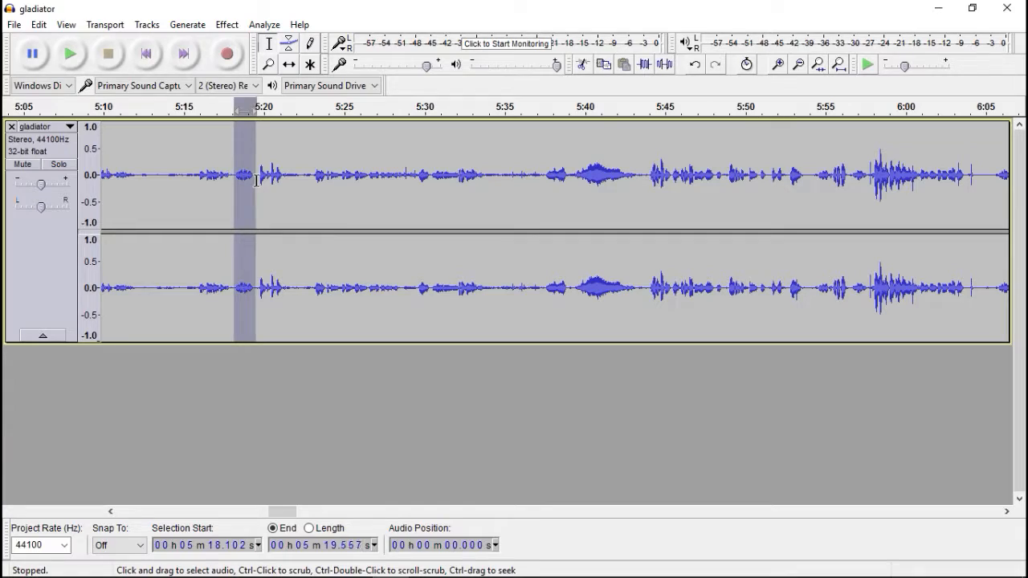
{"action": "left_click", "coordinate": [193, 26]}
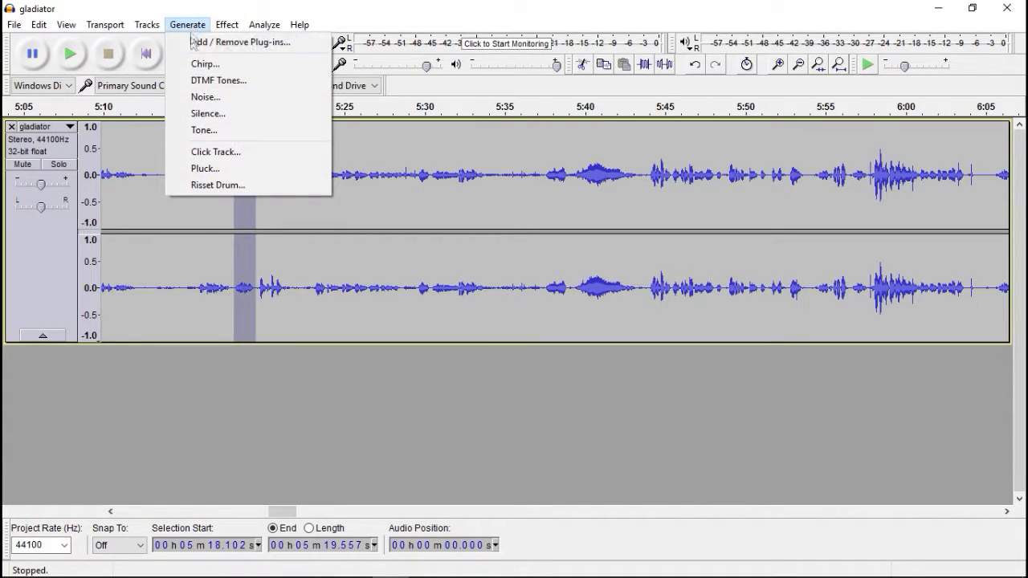
{"action": "left_click", "coordinate": [211, 117]}
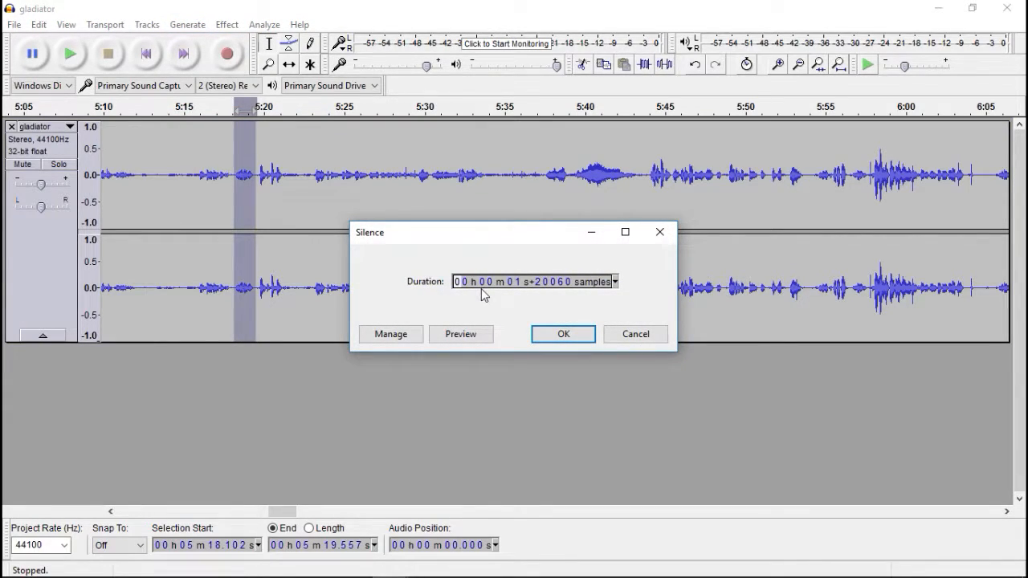
{"action": "left_click", "coordinate": [561, 334]}
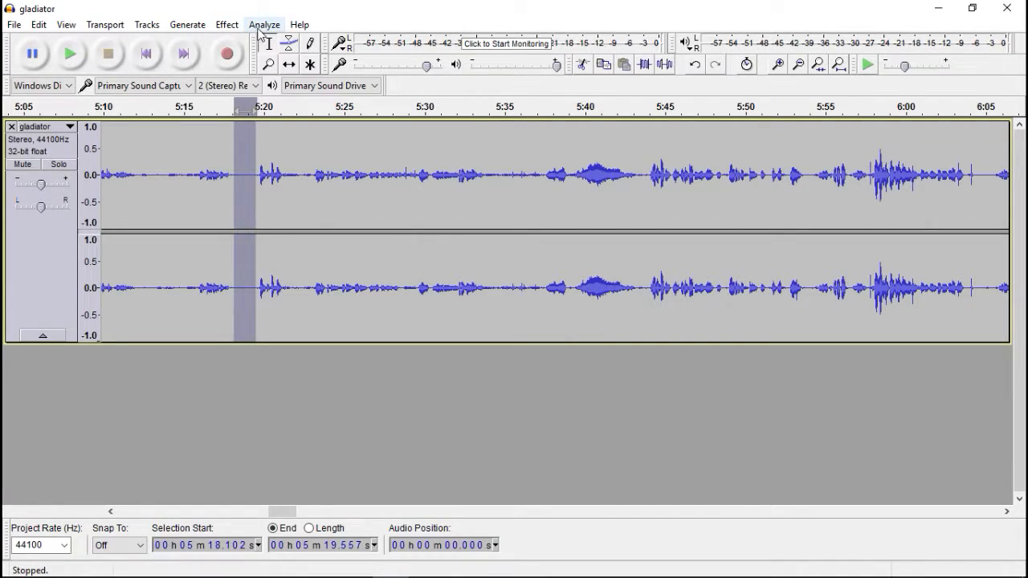
{"action": "left_click", "coordinate": [225, 25]}
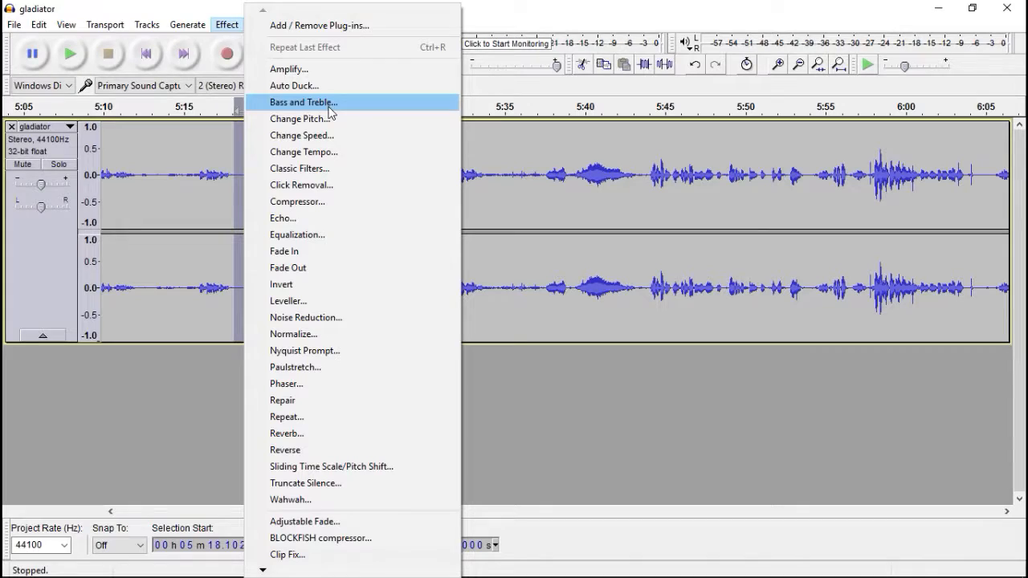
{"action": "left_click", "coordinate": [508, 408]}
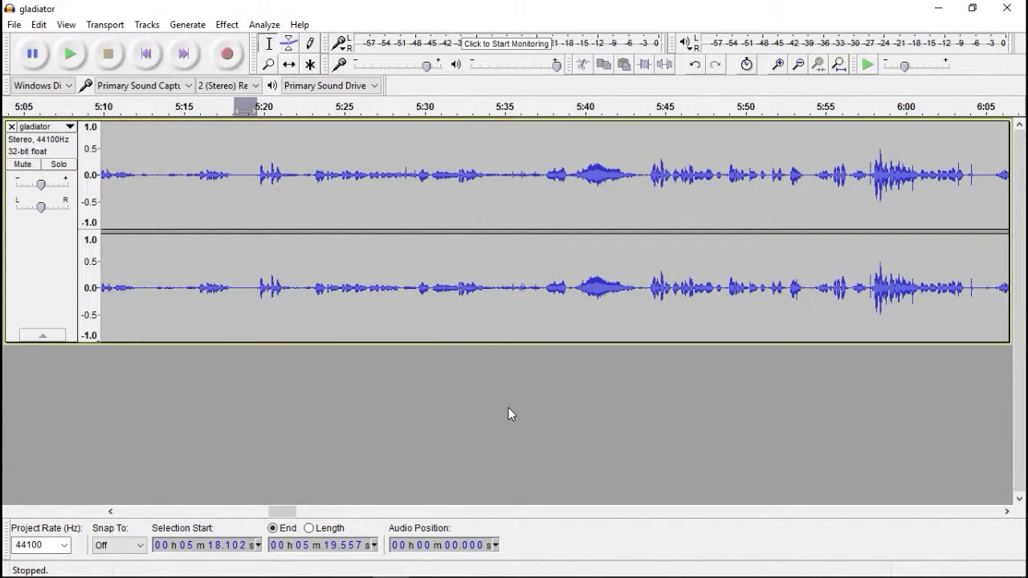